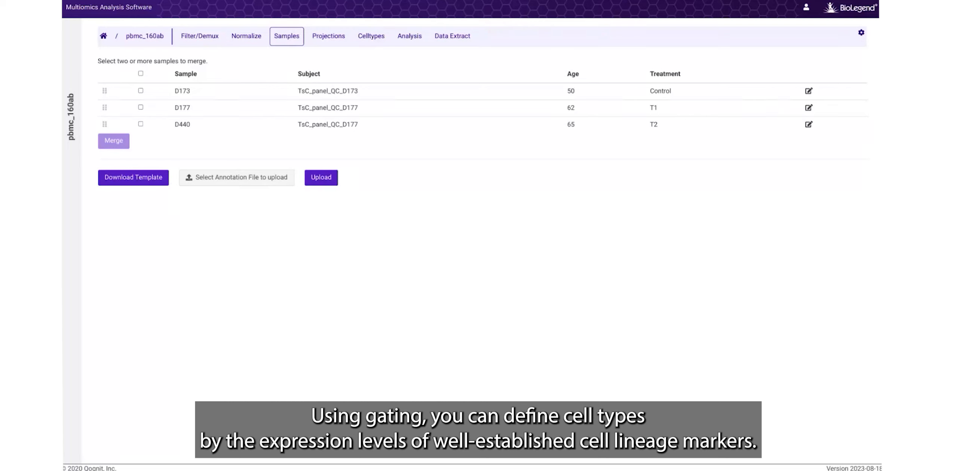
Add a 2D gating plot for Singlets with Hu.CD45_HI30 as X dimension and Hu.CD14_M5E2 as Y dimension
left_click(365, 37)
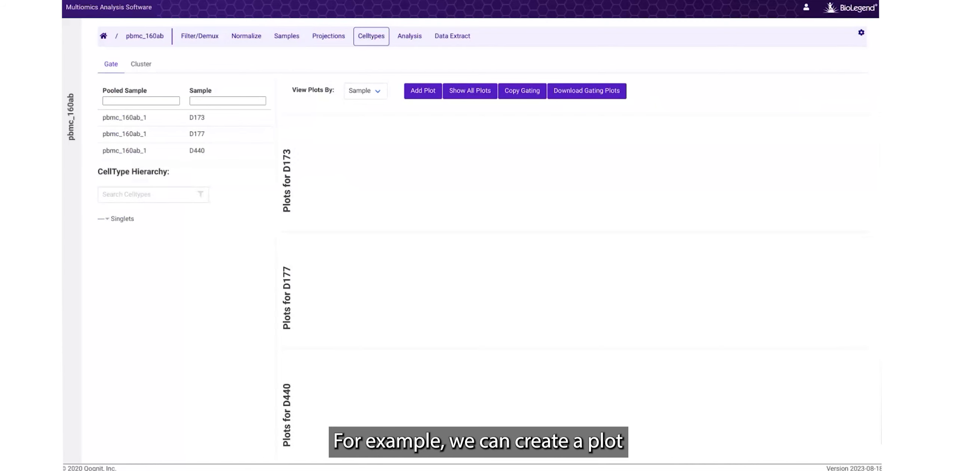
right_click(121, 217)
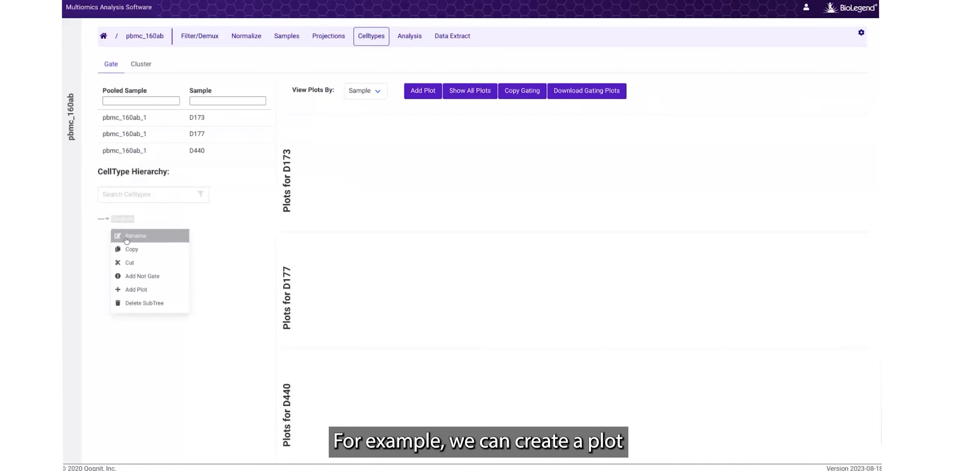
left_click(132, 291)
left_click(535, 98)
type("CD45")
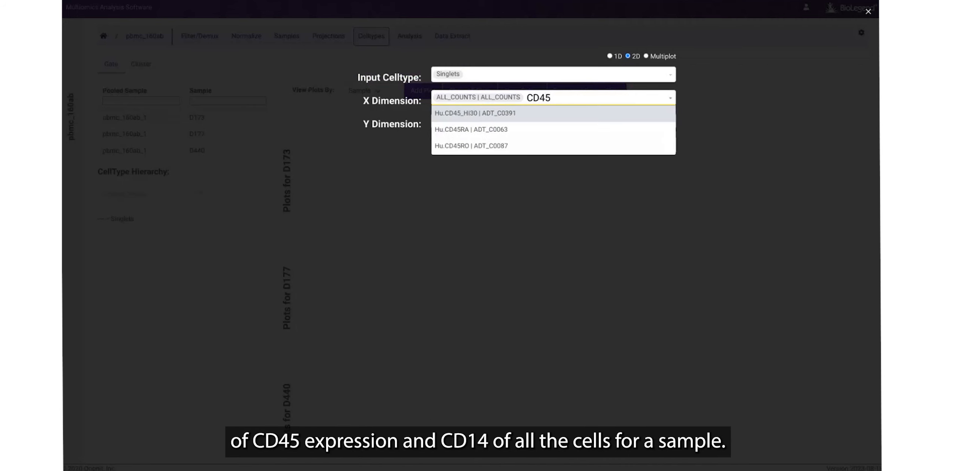
key("Return")
key("Tab")
type("CD14")
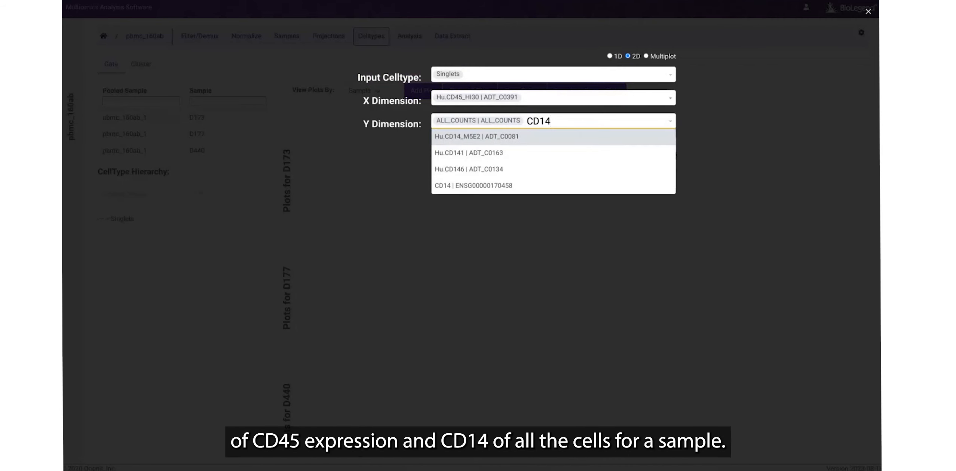
key("Return")
left_click(662, 146)
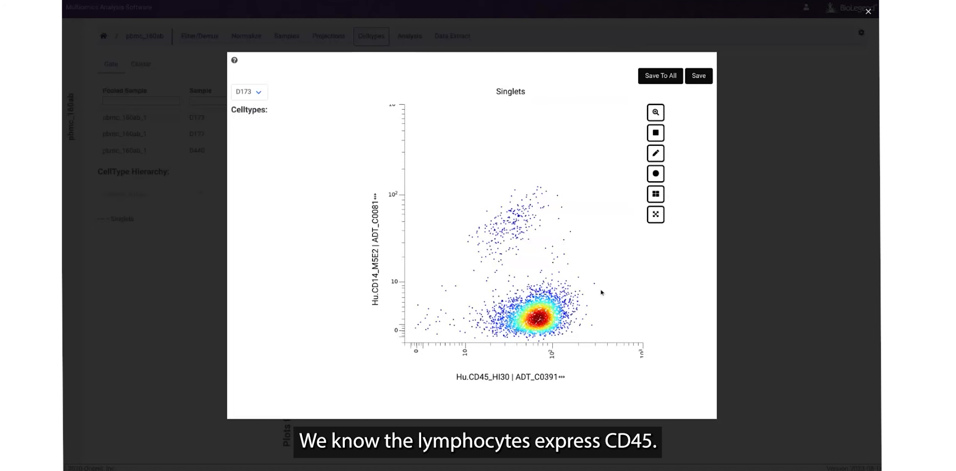
Draw a rectangular gate around the dense low-CD14 cluster and name it Lymphocytes
left_click(656, 133)
mouse_move(504, 204)
left_mouse_down()
mouse_move(545, 244)
mouse_move(529, 330)
mouse_move(522, 312)
mouse_move(575, 341)
mouse_move(613, 343)
left_mouse_up()
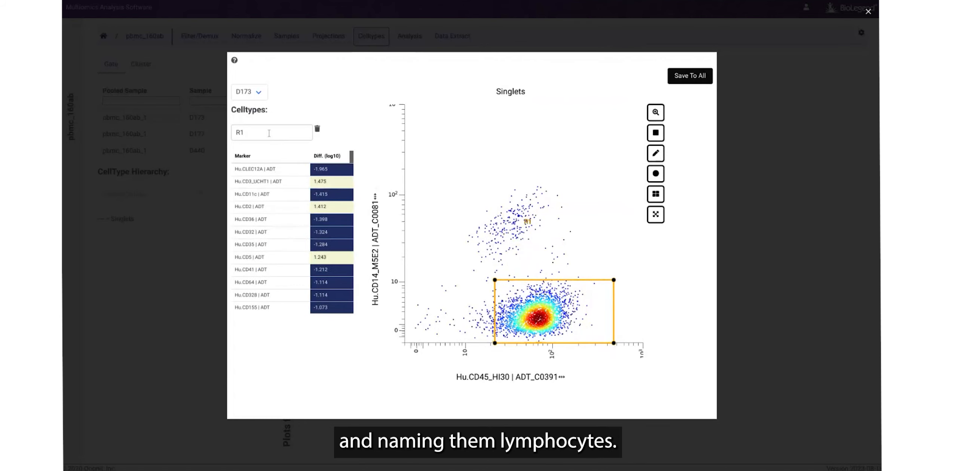
key("BackSpace")
key("BackSpace")
type("Lymphocyes")
key("BackSpace")
key("BackSpace")
type("tes")
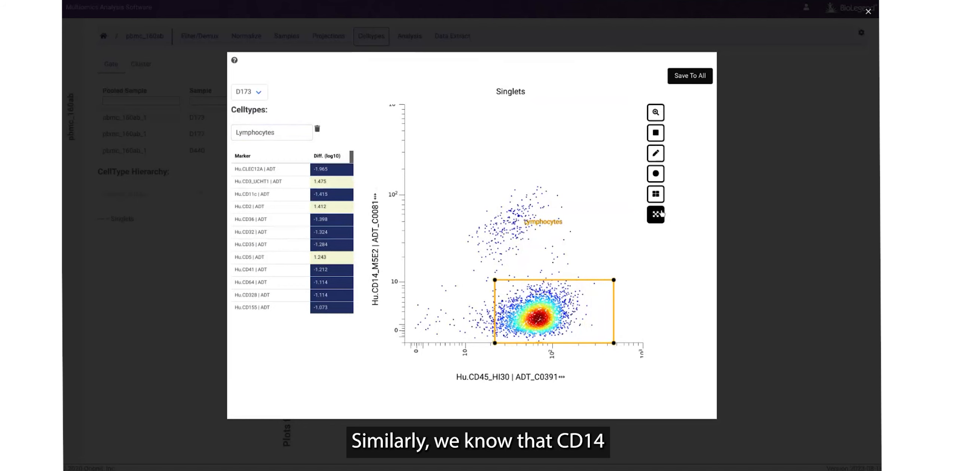
Draw a second rectangular gate around the high-CD14 cluster and name it Monocytes
left_click(657, 138)
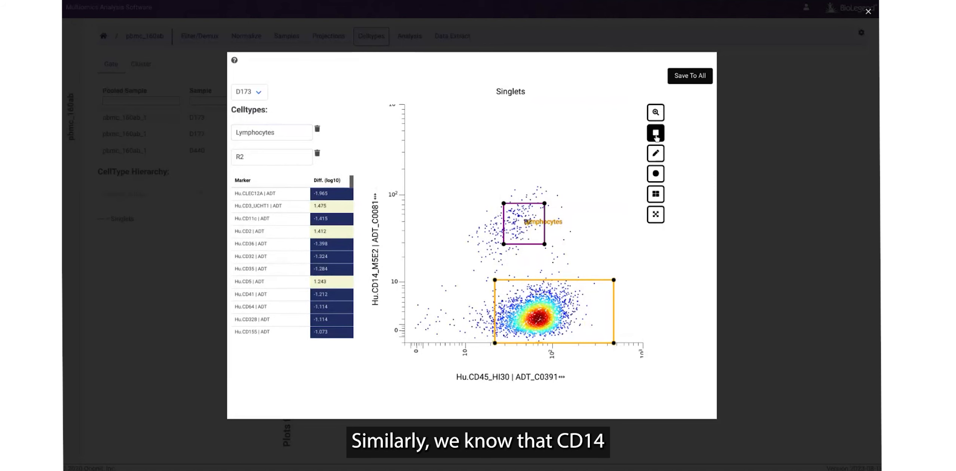
mouse_move(505, 221)
left_mouse_down()
mouse_move(468, 190)
mouse_move(561, 261)
left_mouse_up()
type("Monocytes")
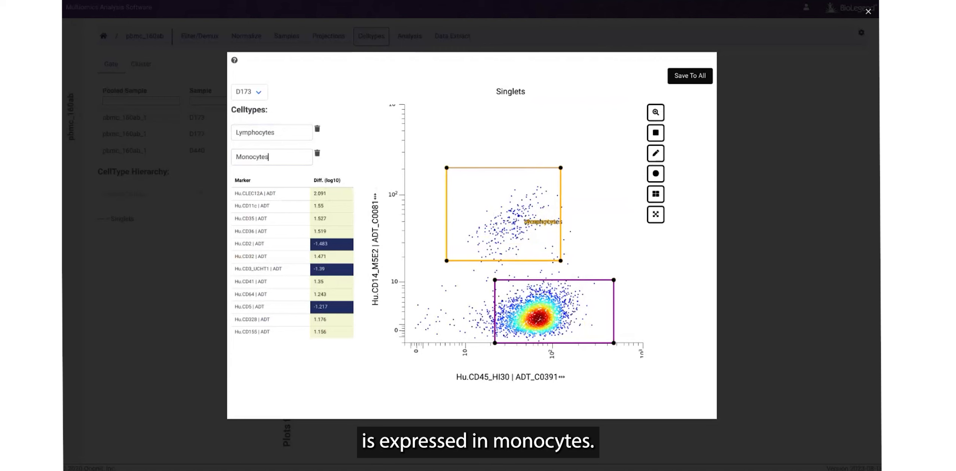
Move the Lymphocytes and Monocytes labels clear of the cells and save the gates to all samples
mouse_move(550, 225)
left_mouse_down()
mouse_move(508, 158)
mouse_move(462, 188)
mouse_move(599, 268)
left_mouse_up()
left_click_drag(475, 202, 497, 218)
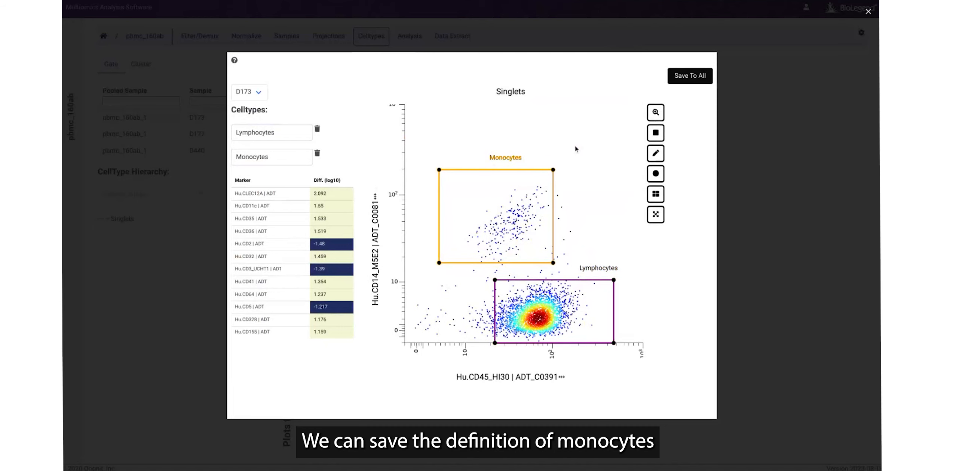
left_click(690, 77)
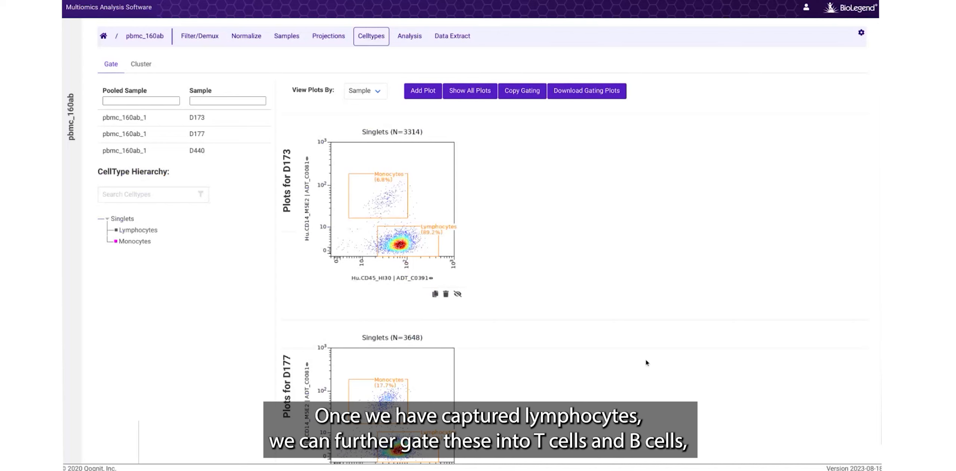
Add a 2D gating plot for Lymphocytes with Hu.CD3_UCHT1 as X dimension and Hu.CD19 as Y dimension
right_click(149, 233)
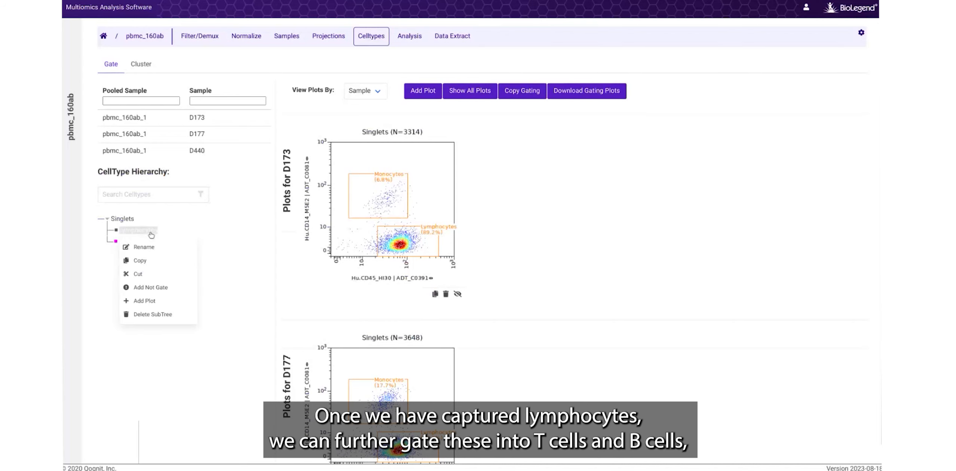
left_click(151, 302)
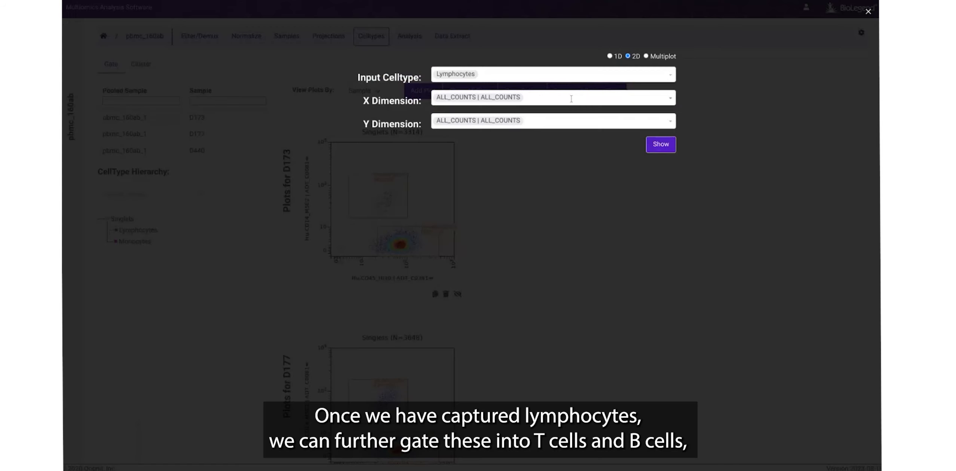
left_click(554, 97)
type("CD3")
key("Down")
key("Return")
key("Tab")
key("Down")
type("CD19")
key("Return")
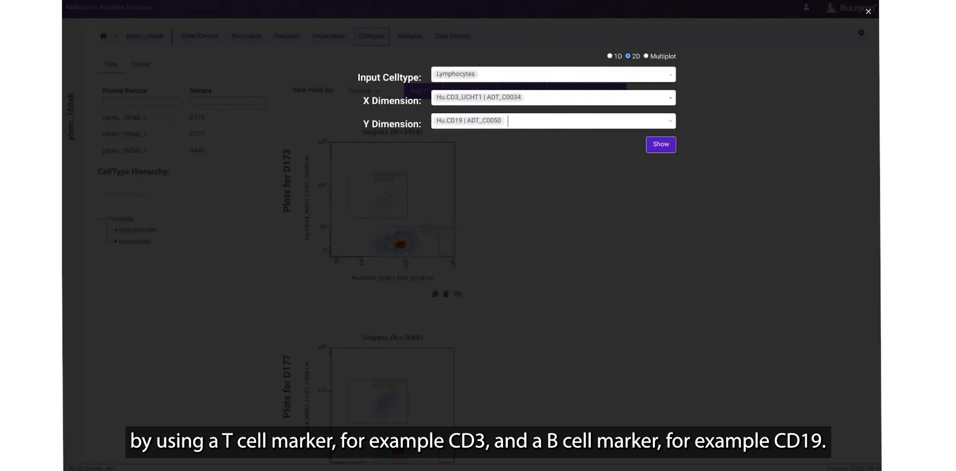
left_click(661, 146)
Draw a rectangular gate around the high-CD19, low-CD3 cells, name it B Cells, and move its label beside the gate
left_click(656, 133)
left_click_drag(520, 219, 423, 149)
left_click_drag(448, 175, 480, 249)
left_click_drag(528, 222, 513, 135)
type("B Cells")
Draw a six-point polygon gate around the dense high-CD3 cluster, name it T Cells, and save the gates to all samples
left_click(656, 153)
left_click(488, 281)
left_click(475, 326)
left_click(513, 343)
left_click(589, 343)
left_click(598, 300)
left_click(544, 258)
type("T Cells")
left_click(681, 78)
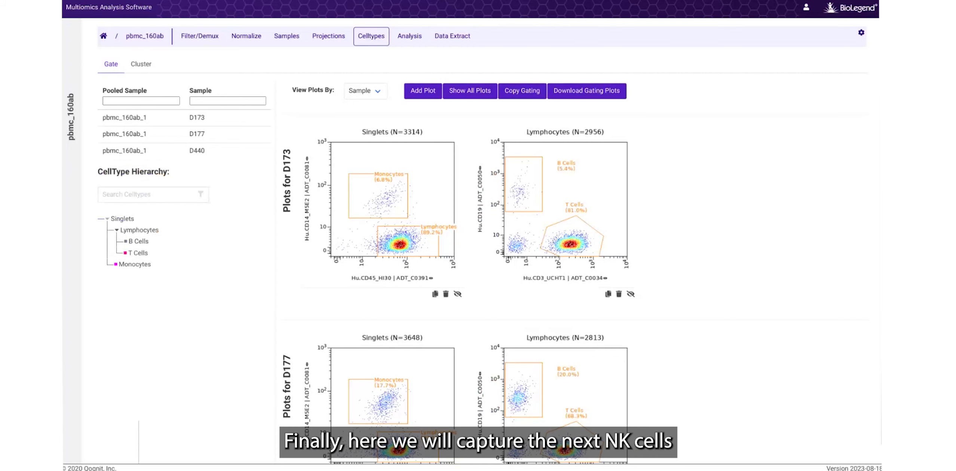
Add another 2D plot for Lymphocytes with Hu.CD3_UCHT1 as X dimension and Hu.CD56 as Y dimension
right_click(137, 230)
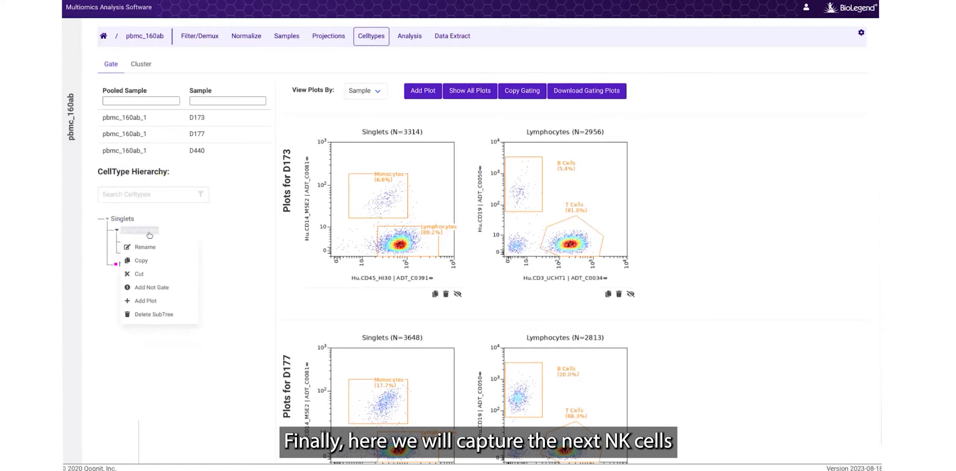
left_click(153, 304)
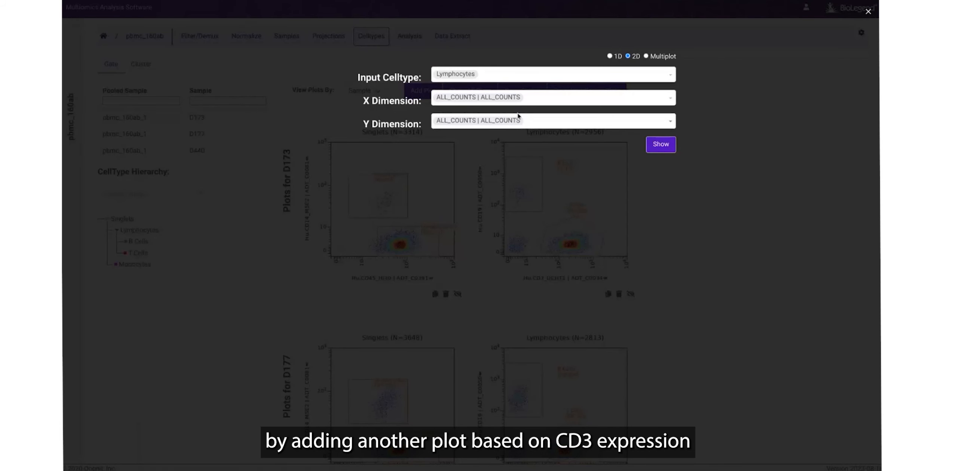
left_click(533, 102)
type("CD3")
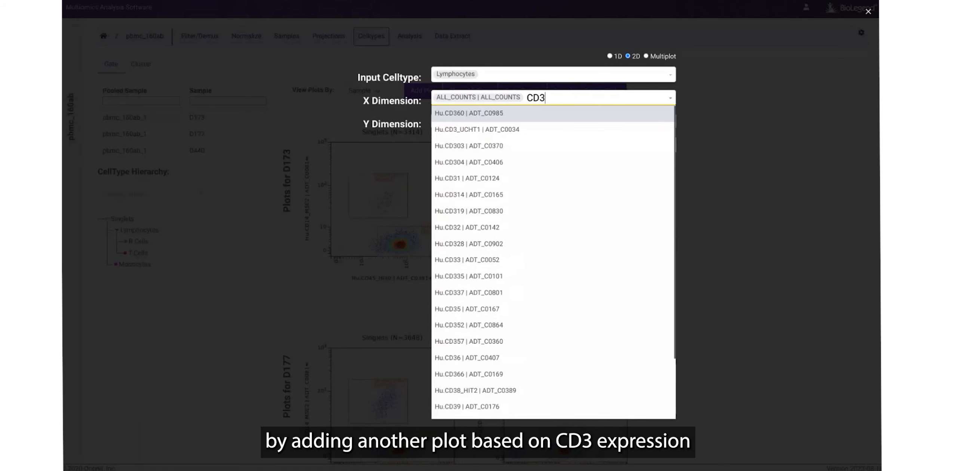
left_click(533, 129)
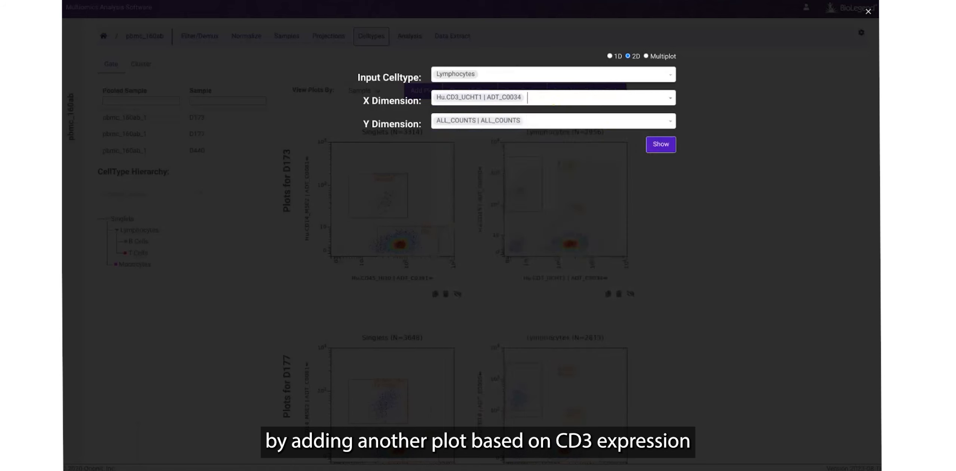
left_click(543, 122)
type("CD56")
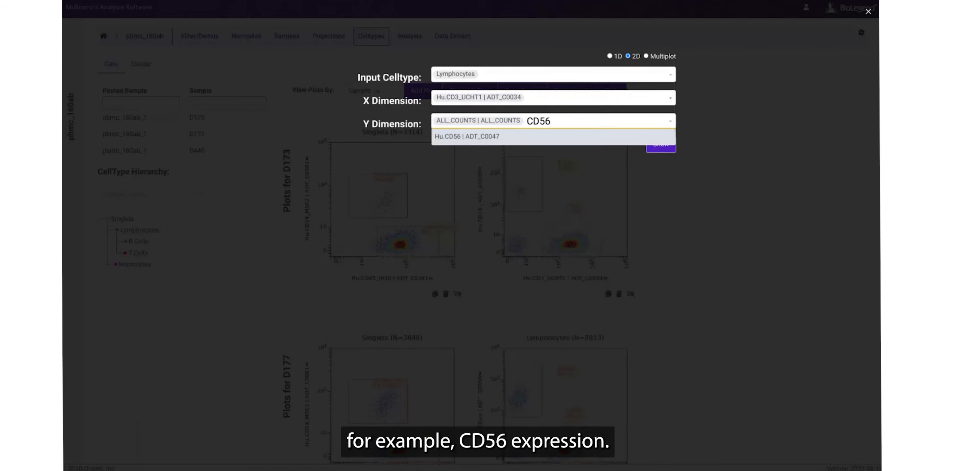
left_click(532, 137)
left_click(653, 147)
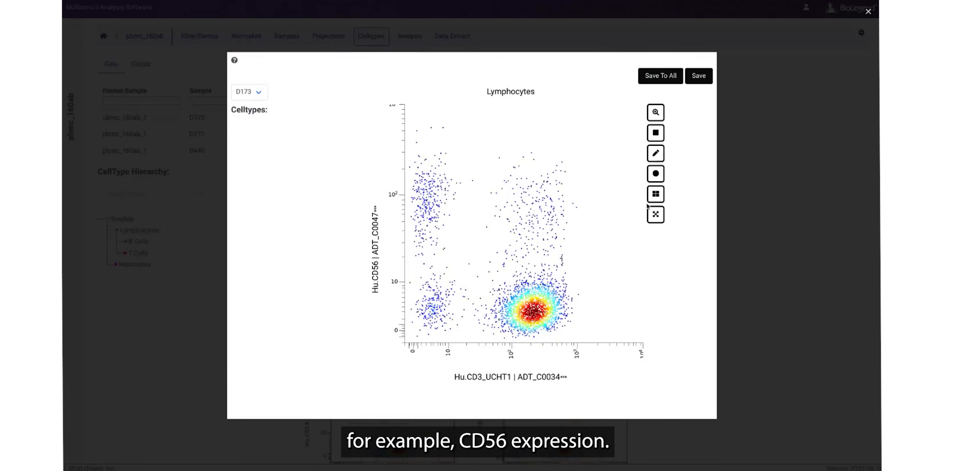
Draw a polygon gate around the high-CD56, low-CD3 cells, name it NK Cells, and save it to all samples
left_click(655, 153)
left_click(416, 157)
mouse_move(416, 159)
left_mouse_down()
mouse_move(406, 241)
mouse_move(448, 259)
mouse_move(474, 194)
left_mouse_up()
double_click(458, 129)
double_click(269, 133)
type("NK Cells")
left_click(690, 76)
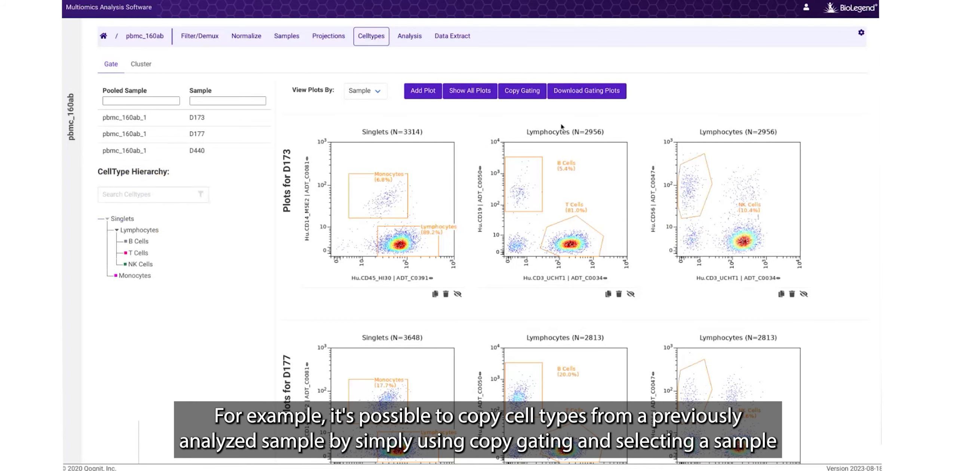
Search the Copy Gating source samples for D177 and close without applying the gating
left_click(524, 95)
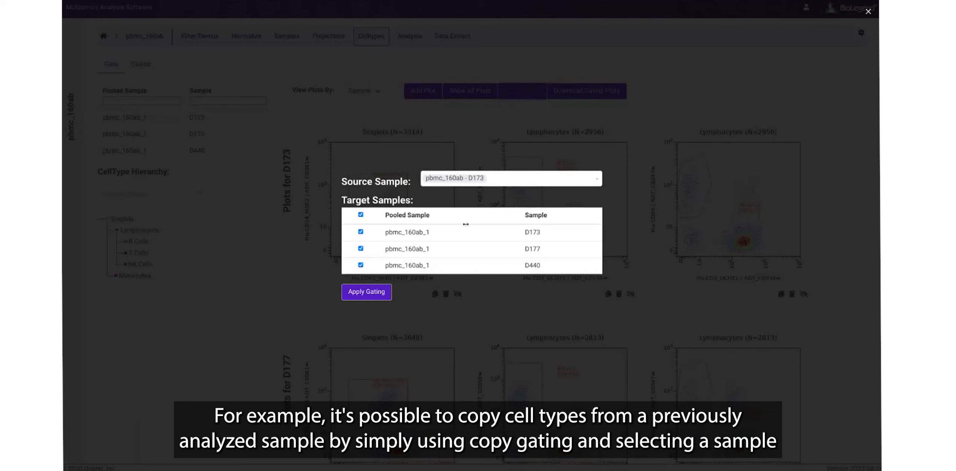
left_click(503, 181)
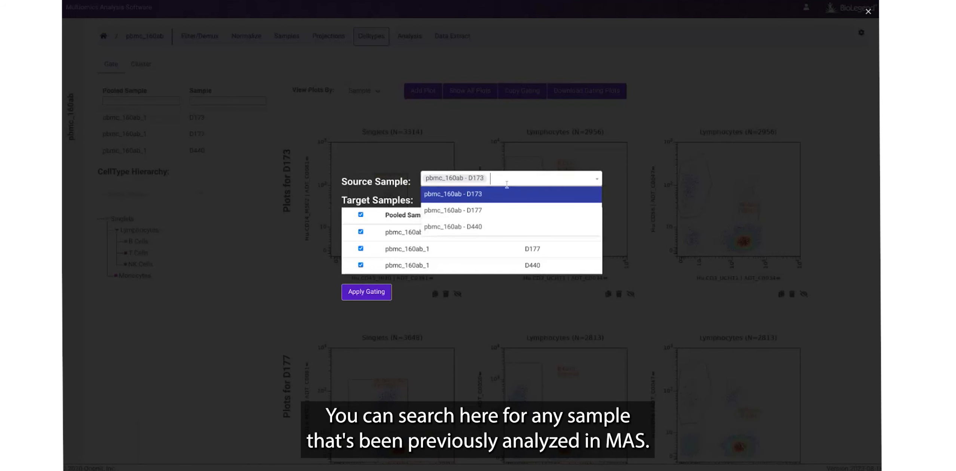
type("D177")
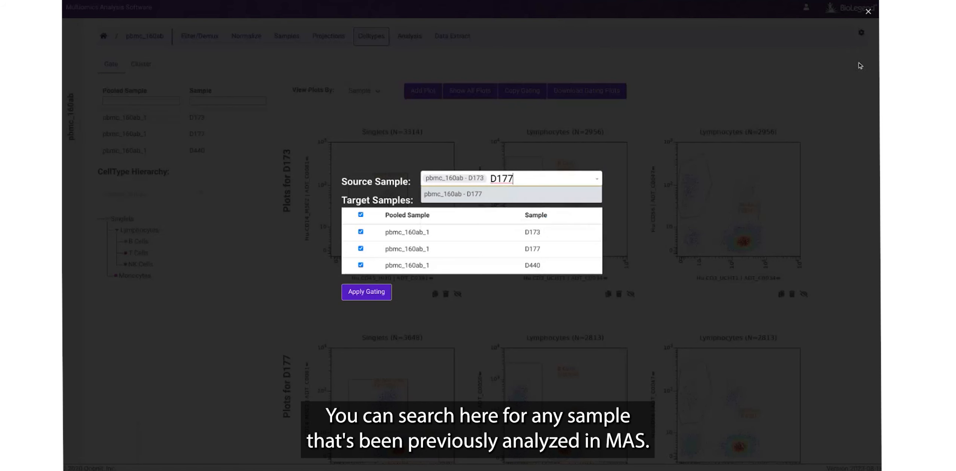
left_click(868, 11)
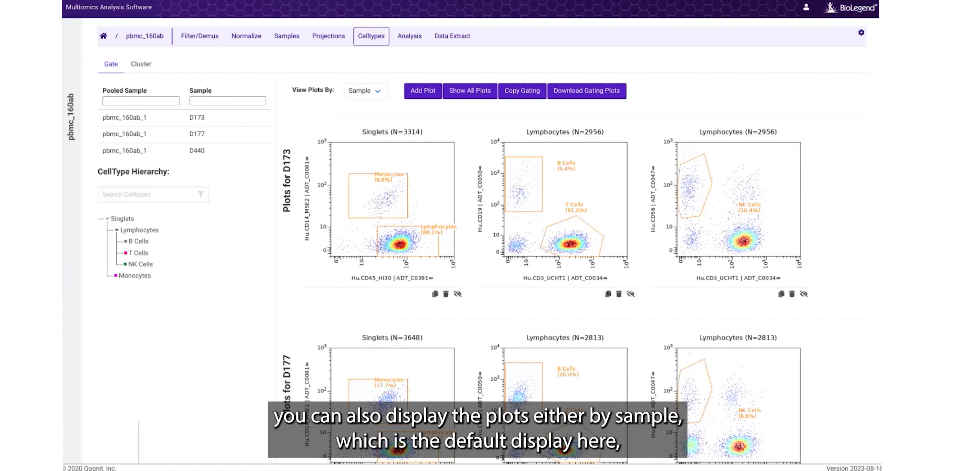
Look over the plots grouped by sample and switch the display to group them by plot
scroll(604, 226, "down", 1)
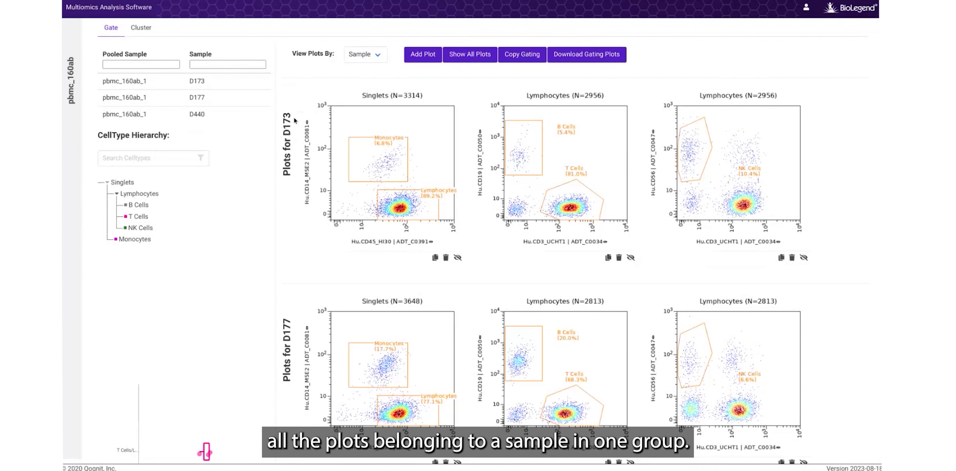
scroll(530, 240, "up", 1)
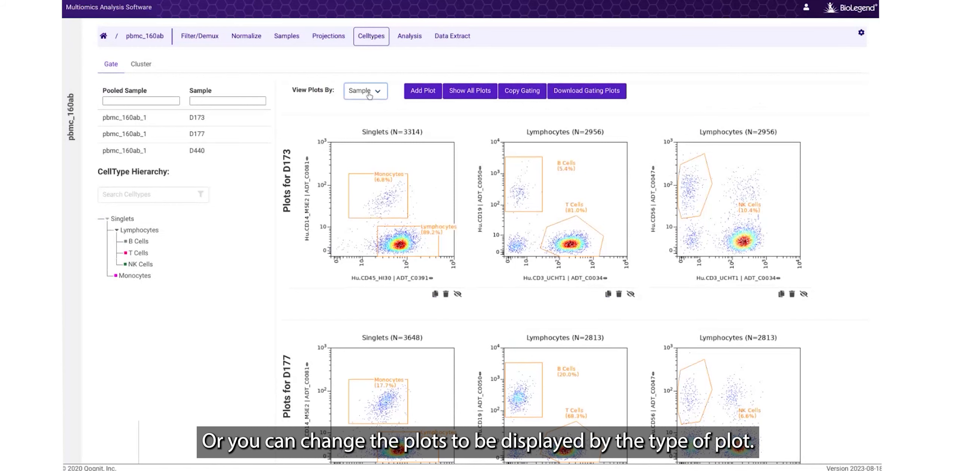
left_click(363, 102)
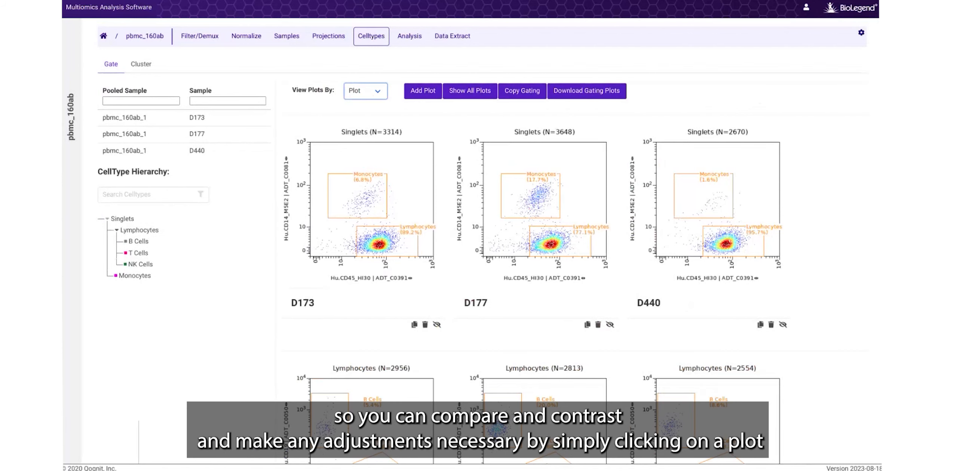
Try shifting the Monocytes gate slightly in sample D177's Singlets plot and close the editor without saving
left_click(576, 201)
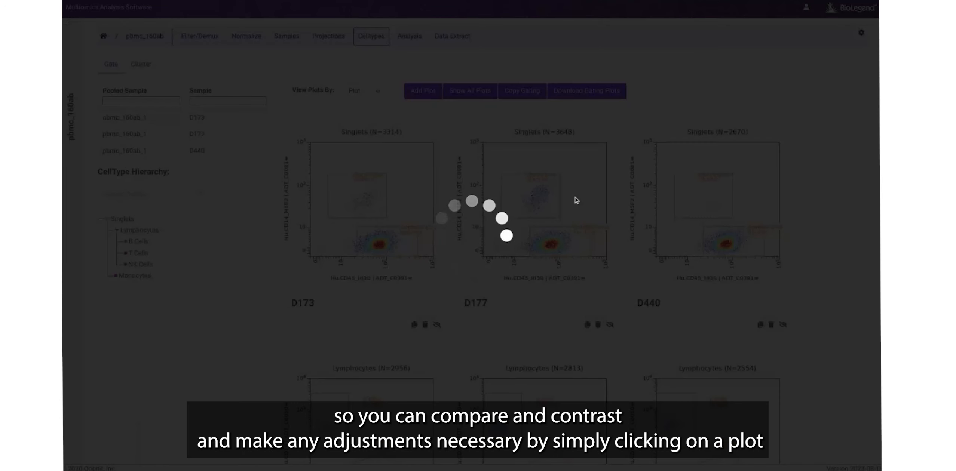
mouse_move(491, 210)
left_mouse_down()
mouse_move(520, 203)
mouse_move(486, 208)
left_mouse_up()
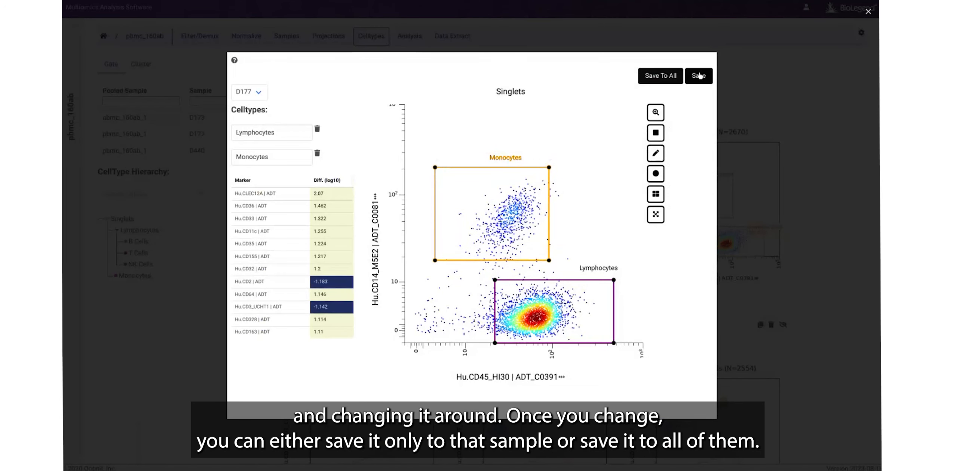
left_click(869, 11)
Group the plots by sample again and clone D173's Lymphocytes CD3/CD19 plot with Monocytes as the input cell type
left_click(366, 96)
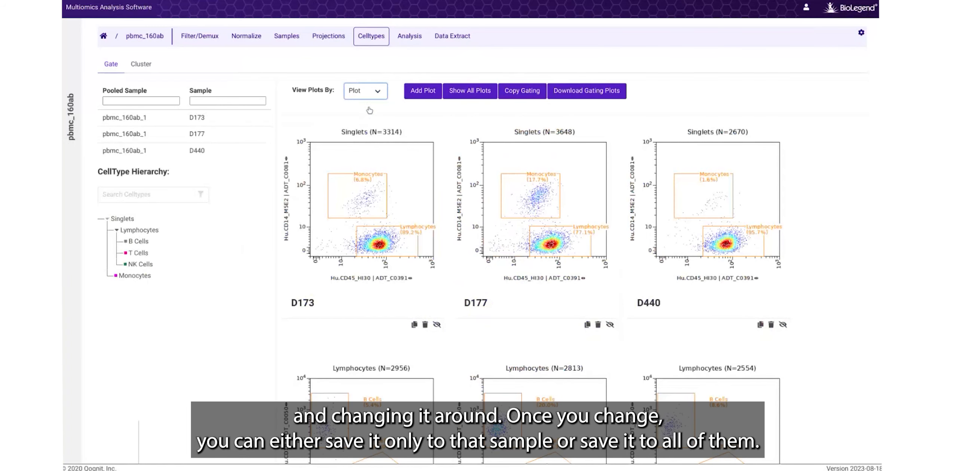
left_click(370, 110)
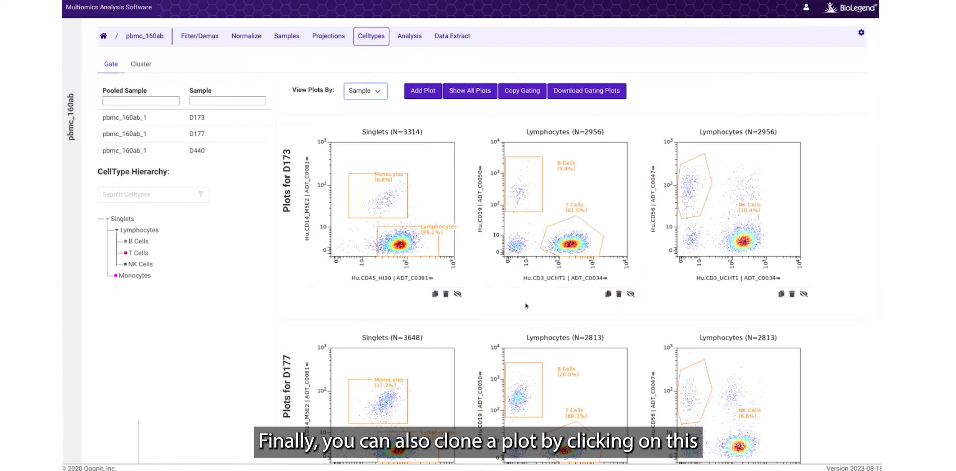
left_click(608, 294)
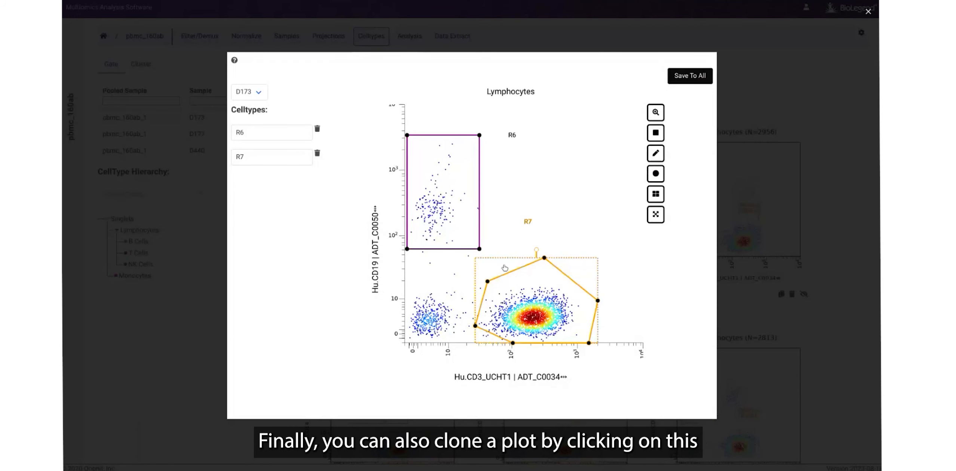
left_click(520, 95)
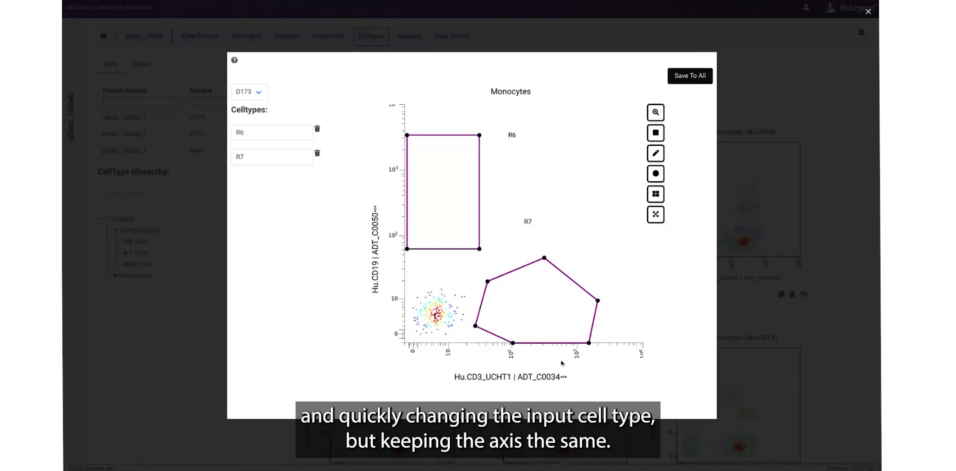
Leave the cloned plot unsaved and start a new projection described as T Cell TSNE with T Cells as the input cell type
left_click(868, 11)
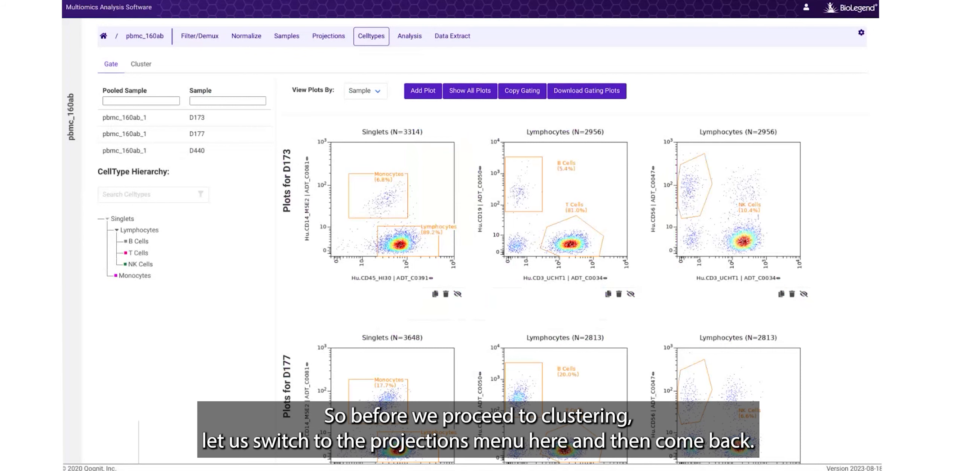
left_click(329, 37)
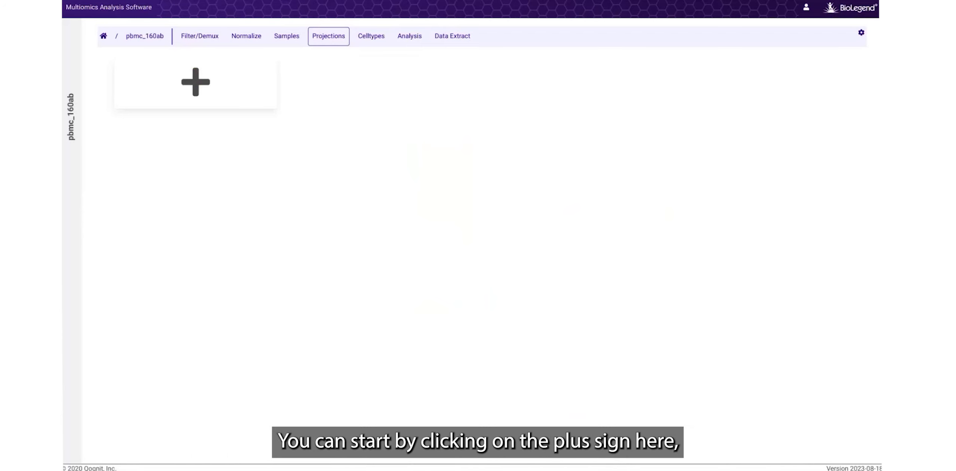
left_click(193, 90)
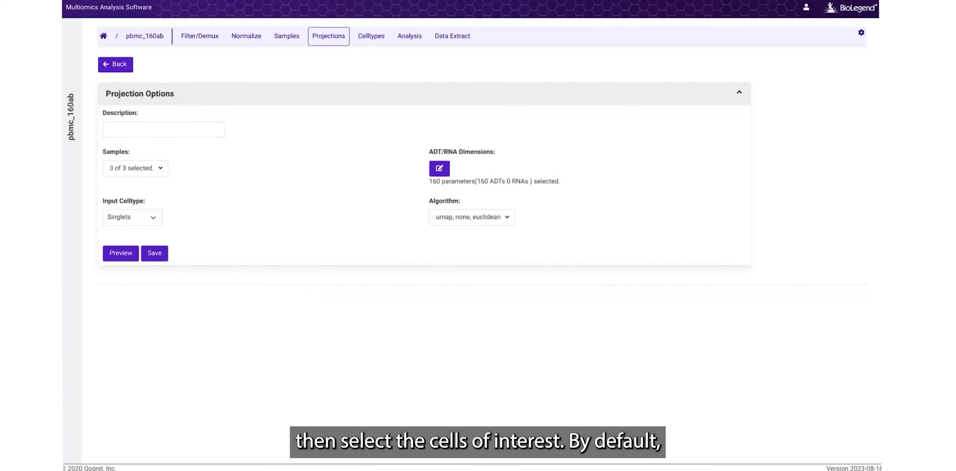
left_click(141, 223)
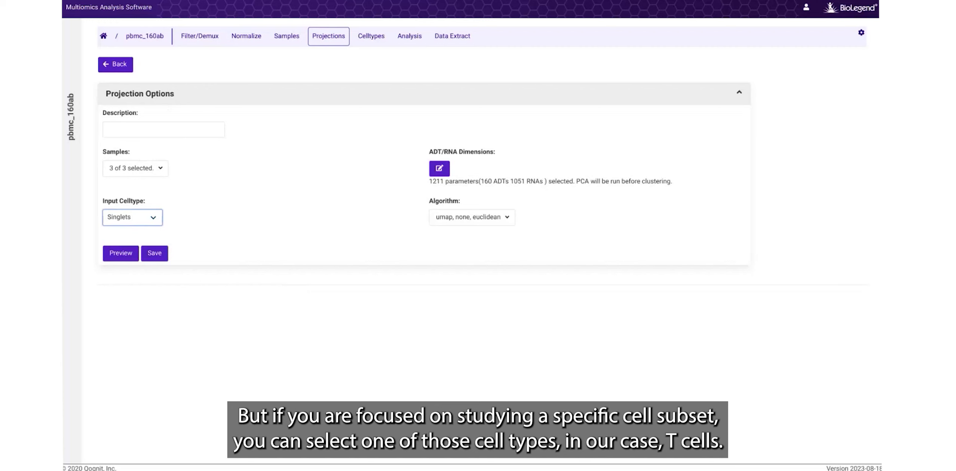
left_click(133, 235)
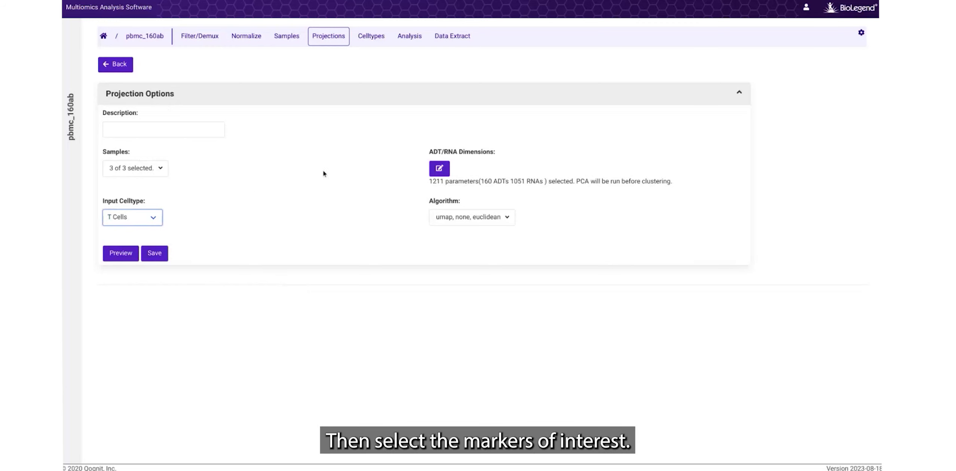
left_click(148, 128)
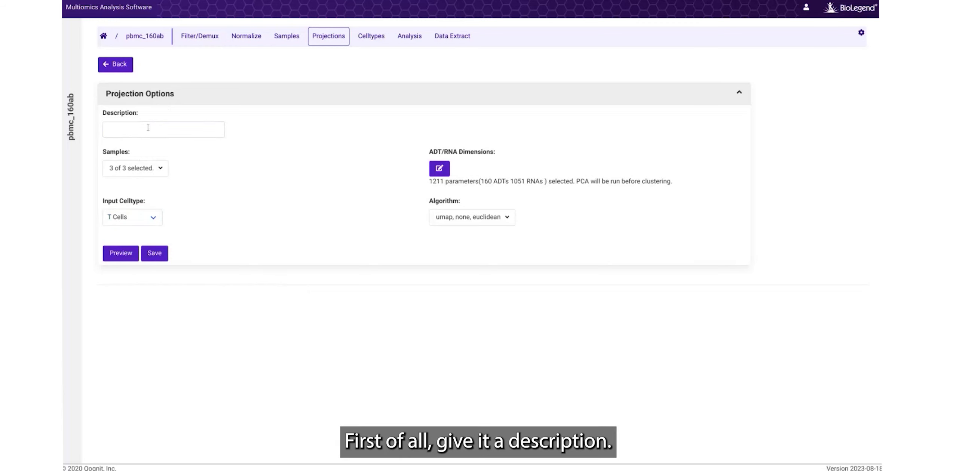
type("T Cell TSNE")
Deselect all RNA markers in the projection's dimensions and look over the expression ranges of the ADT markers
left_click(439, 168)
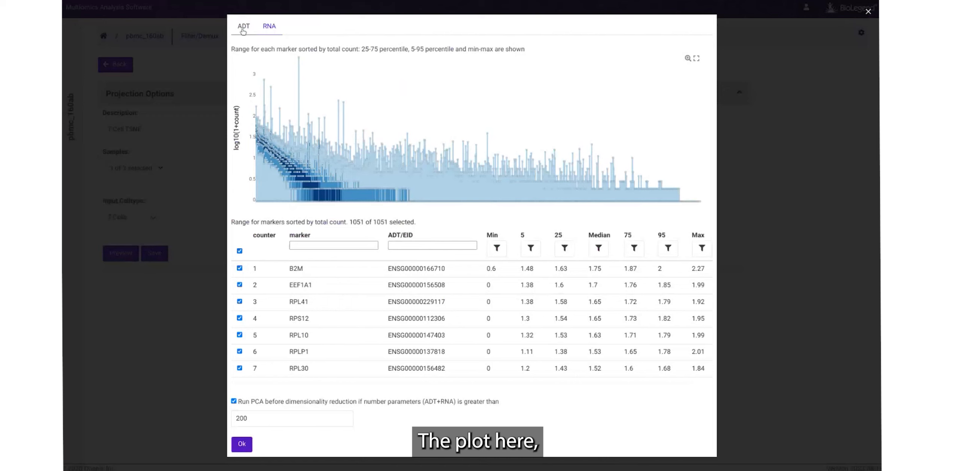
left_click(240, 251)
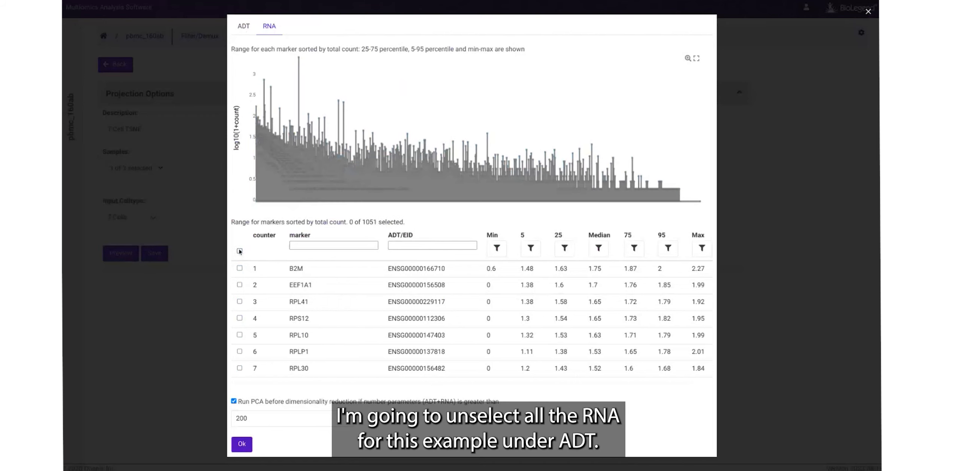
left_click(245, 30)
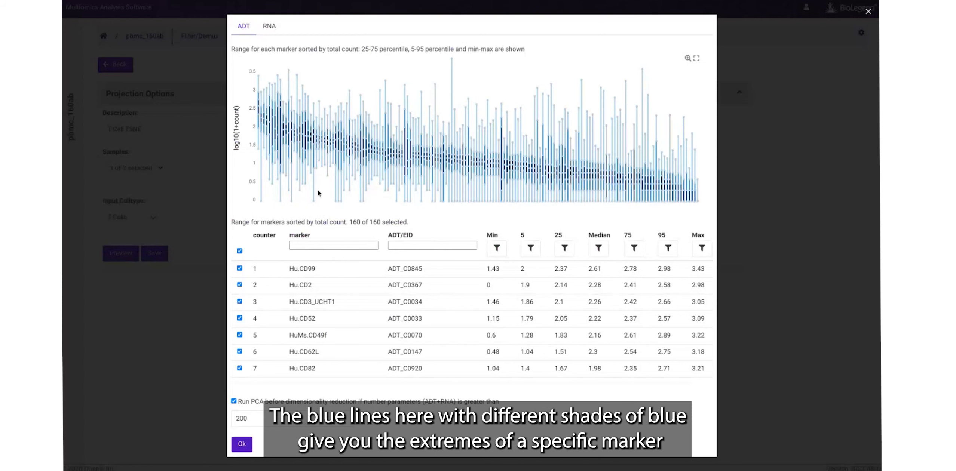
mouse_move(314, 205)
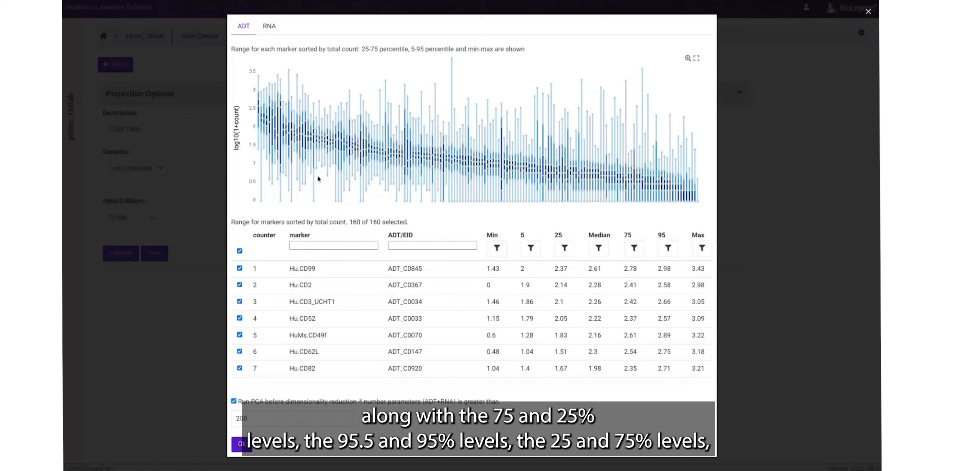
mouse_move(312, 151)
mouse_move(347, 206)
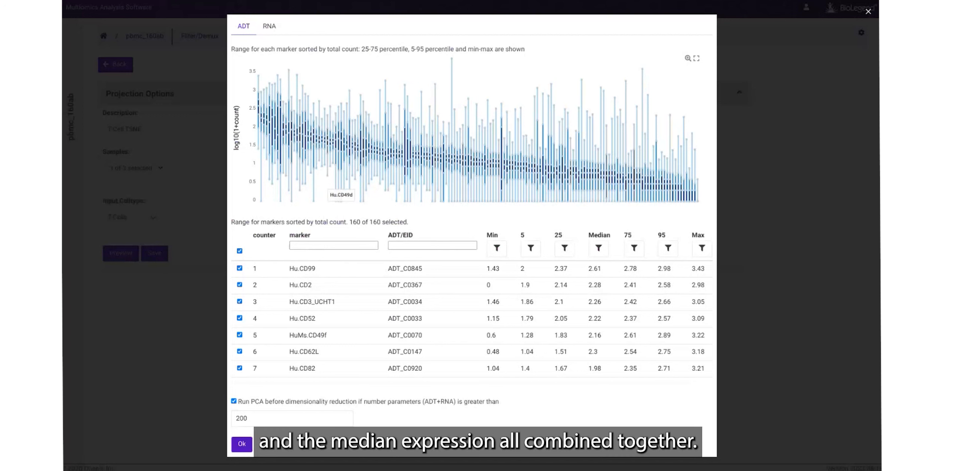
Filter the projection's ADT markers by Iso, deselect all the isotypes and accept the marker selection
left_click(299, 245)
type("Iso")
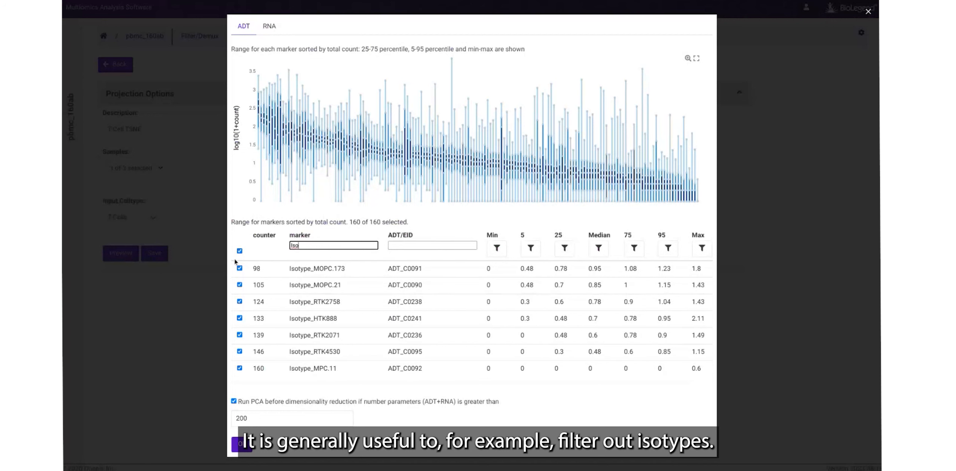
left_click(240, 251)
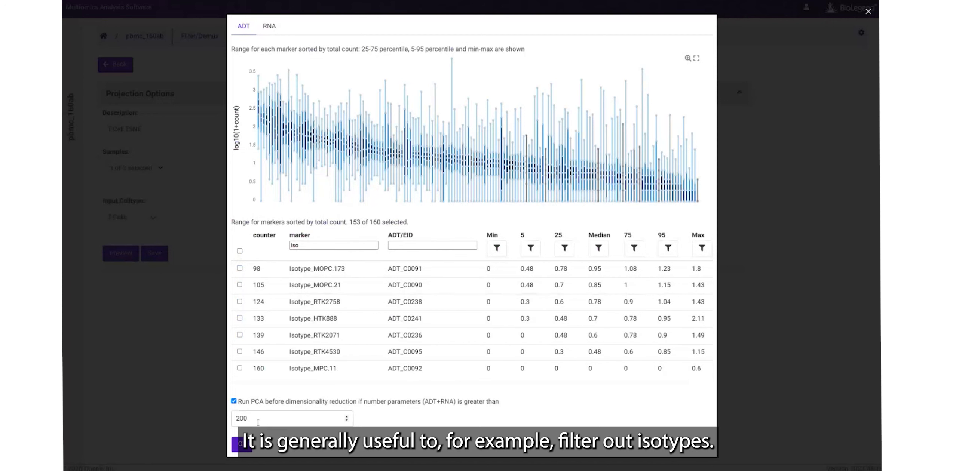
left_click(243, 447)
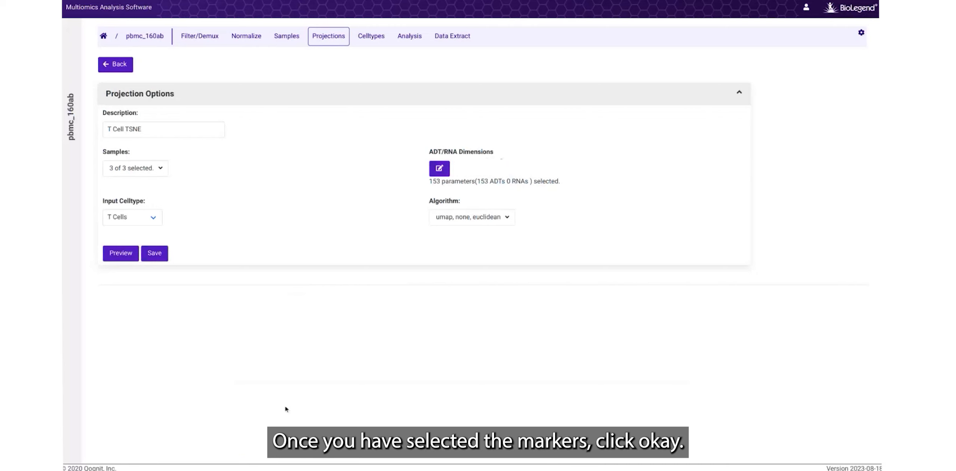
Set the projection algorithm to tsne, check its advanced options and method help, and preview the projection
left_click(459, 221)
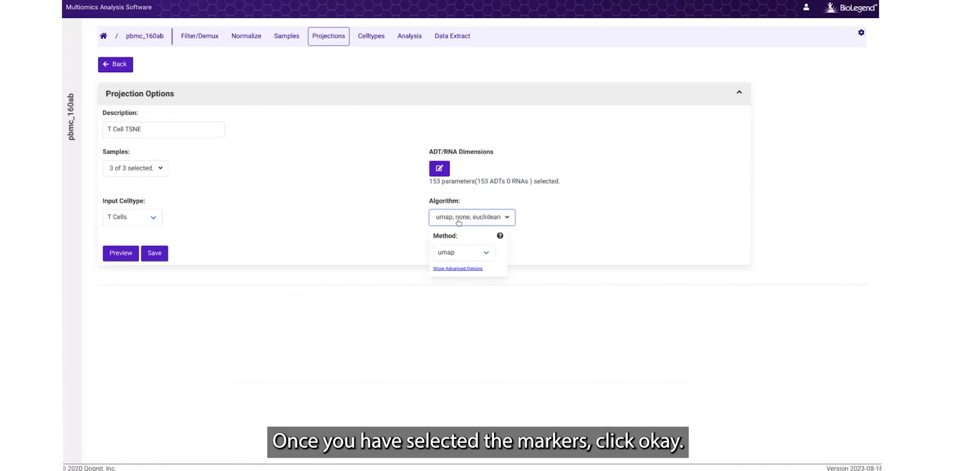
left_click(459, 255)
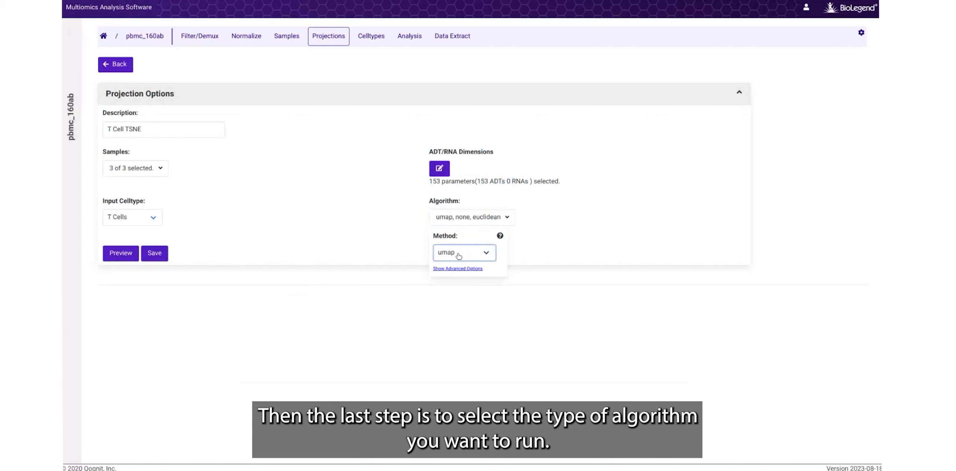
left_click(475, 270)
left_click(439, 270)
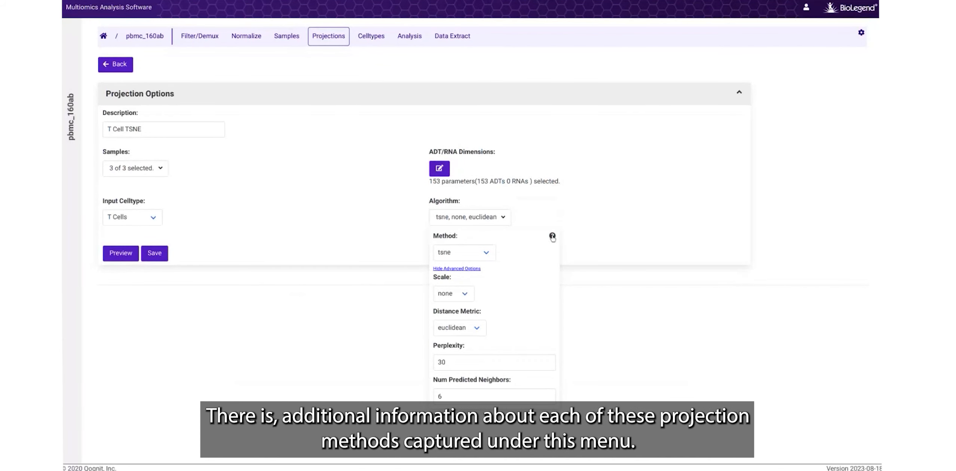
mouse_move(553, 237)
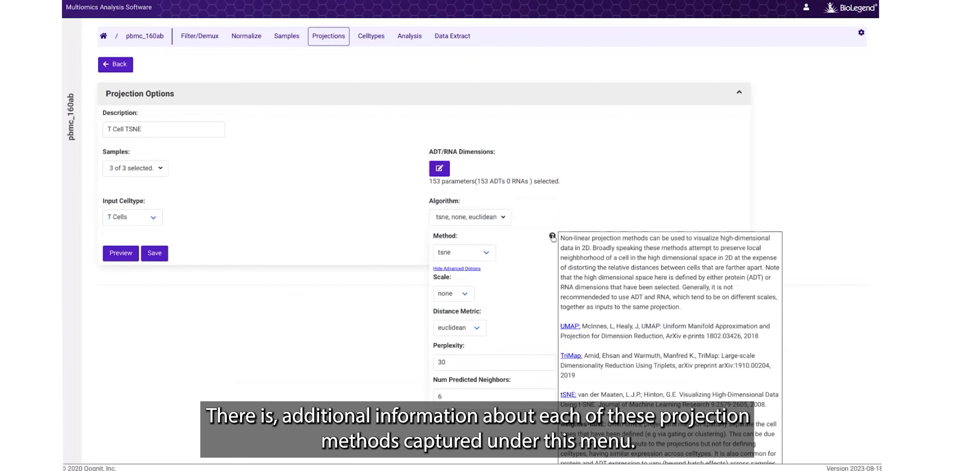
left_click(358, 237)
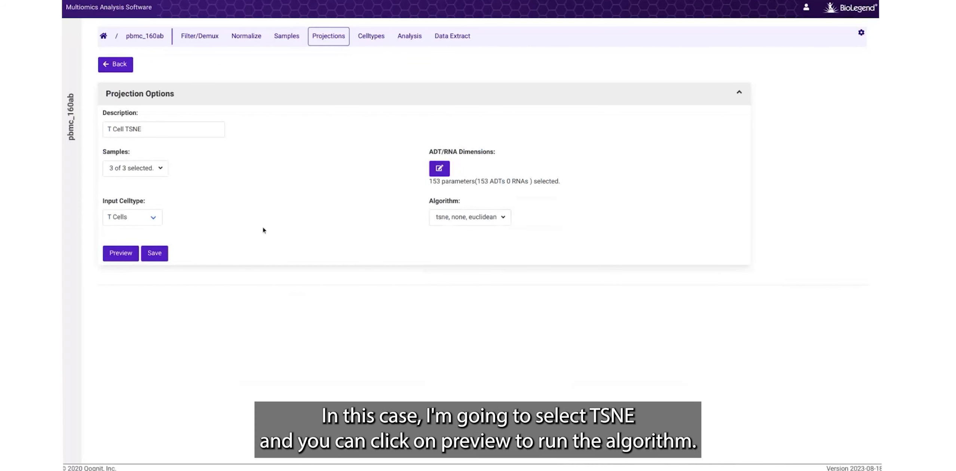
left_click(119, 254)
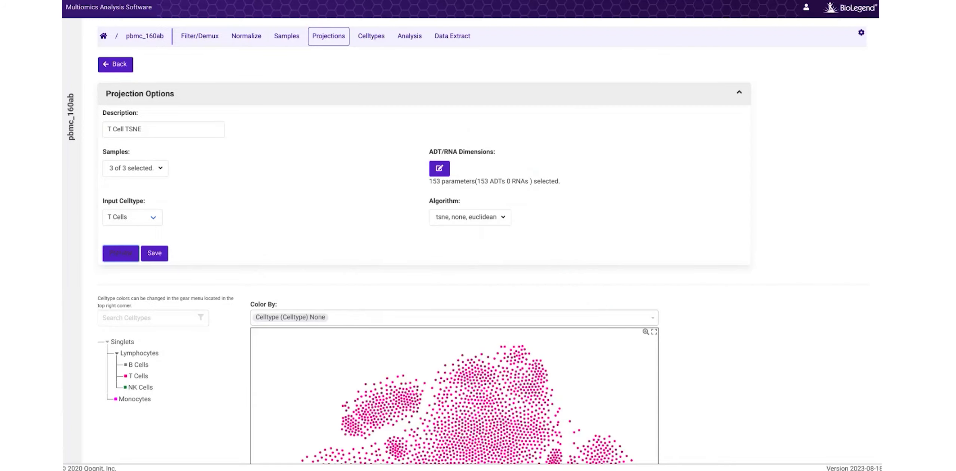
Color the previewed projection by the ADT marker Hu.CD4_RPA.T4 and save the projection to the samples
scroll(195, 144, "down", 8)
left_click(486, 57)
type("CD4")
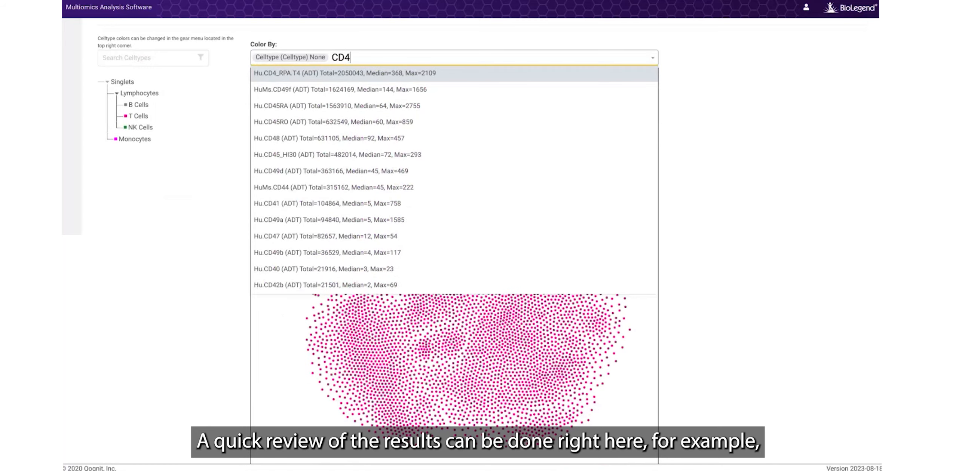
key("Return")
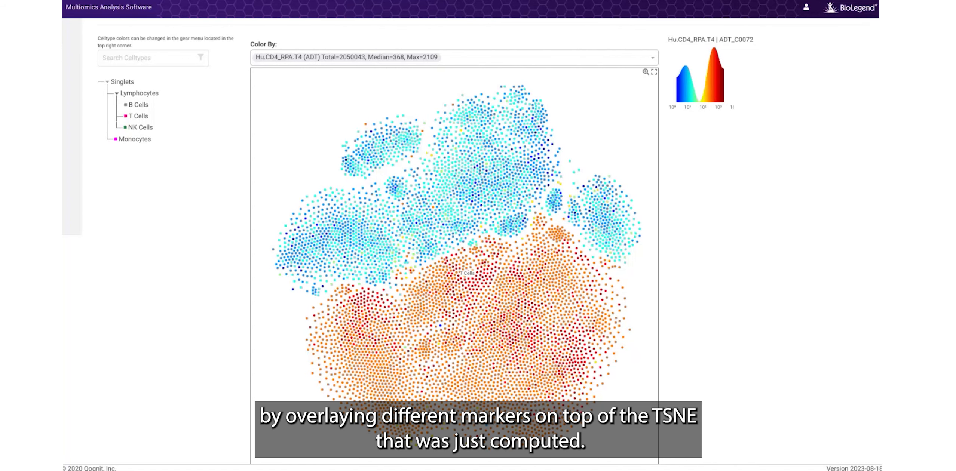
scroll(263, 234, "up", 7)
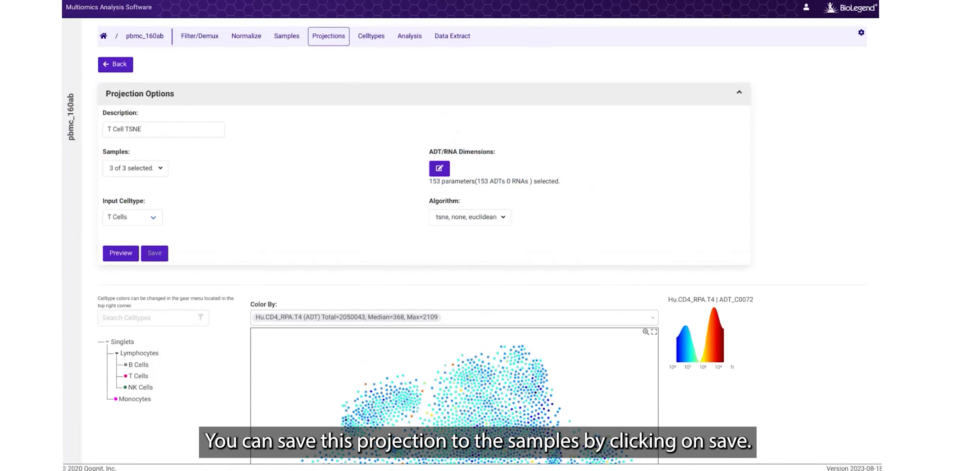
left_click(155, 254)
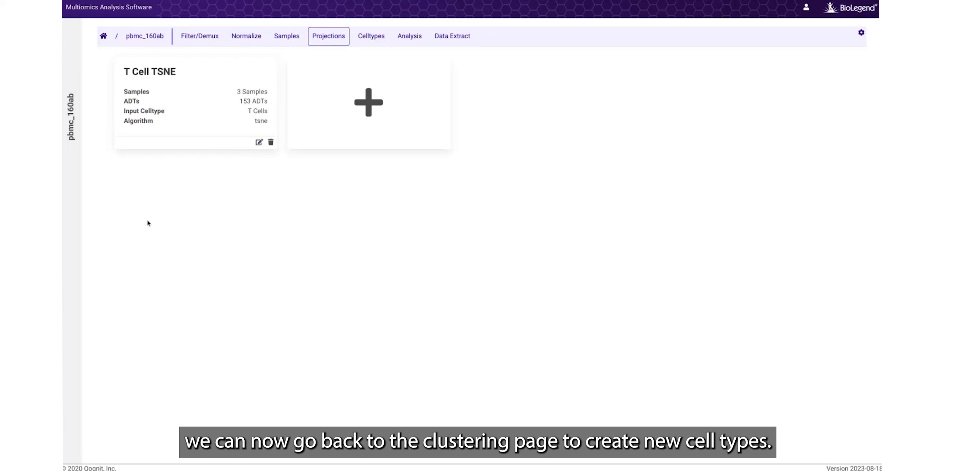
Create a new cell type clustering named T Cell Subsets
left_click(371, 37)
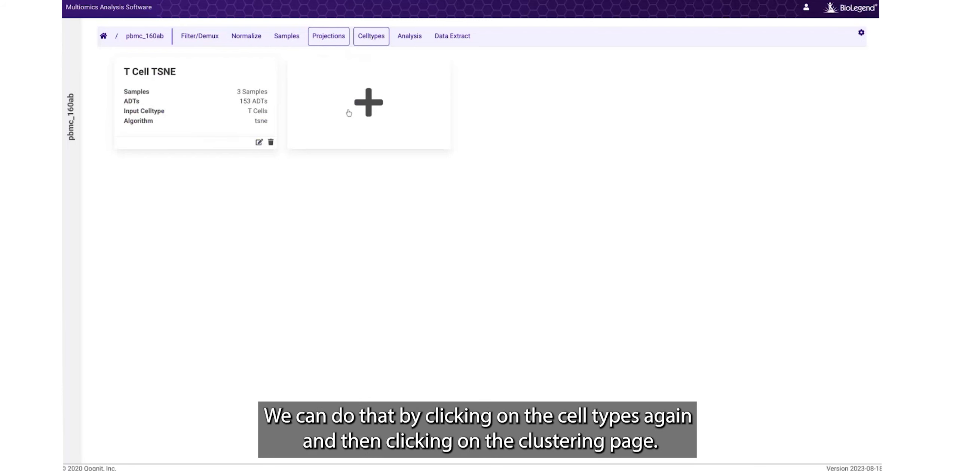
left_click(140, 68)
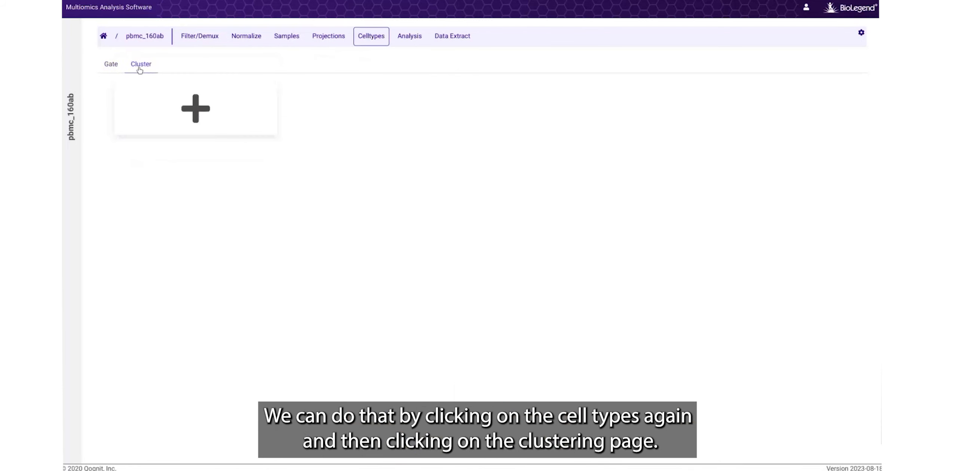
left_click(196, 115)
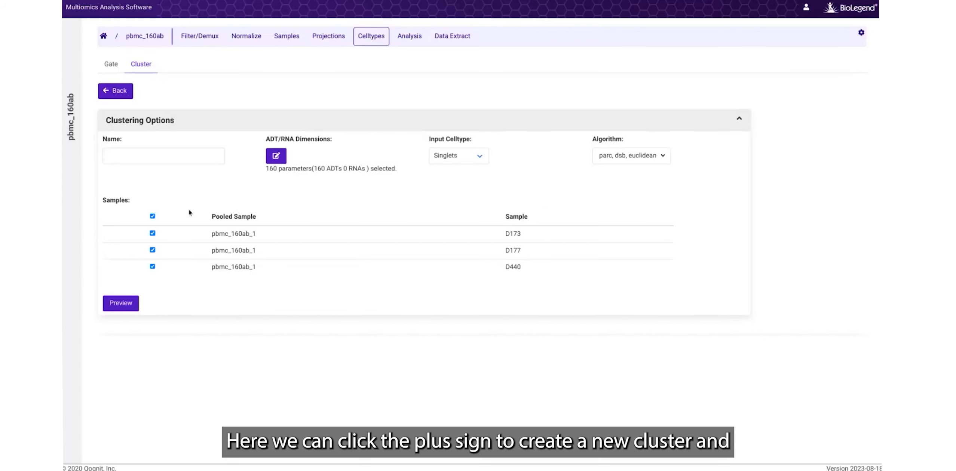
left_click(163, 156)
type("T Cell Subsets")
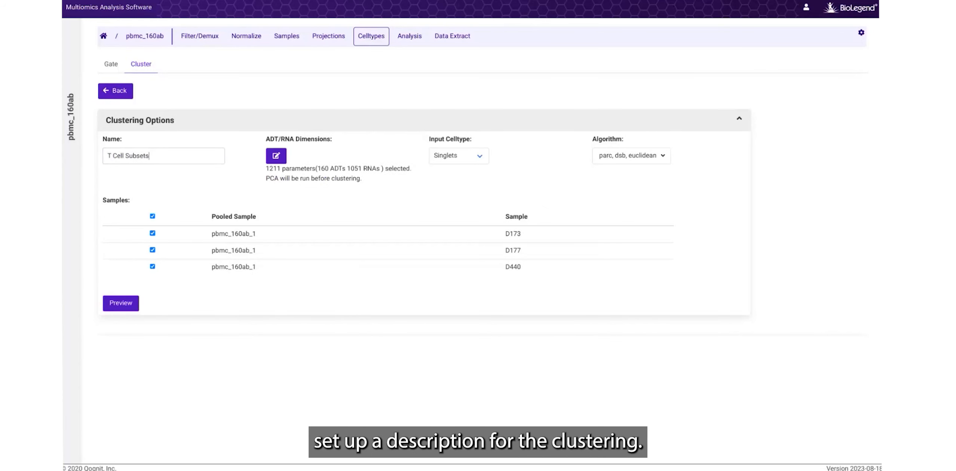
Exclude all RNA markers and the isotype ADT markers from the clustering's dimensions
left_click(276, 157)
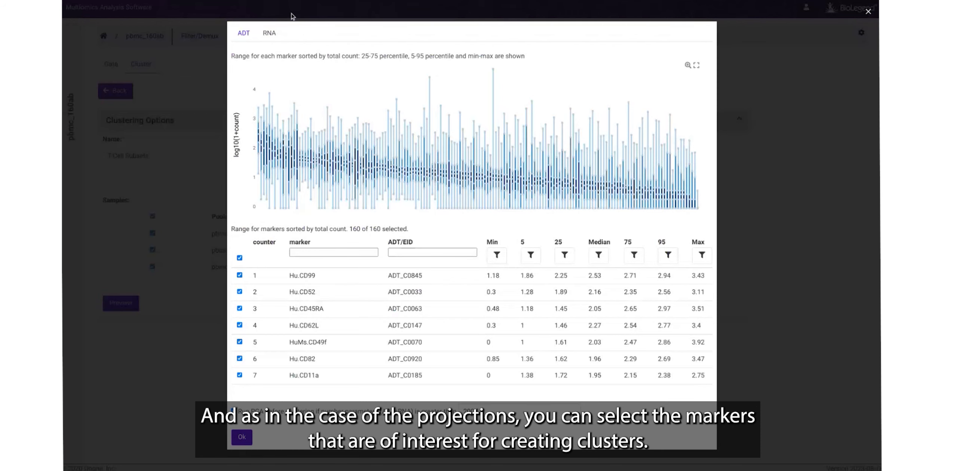
left_click(269, 34)
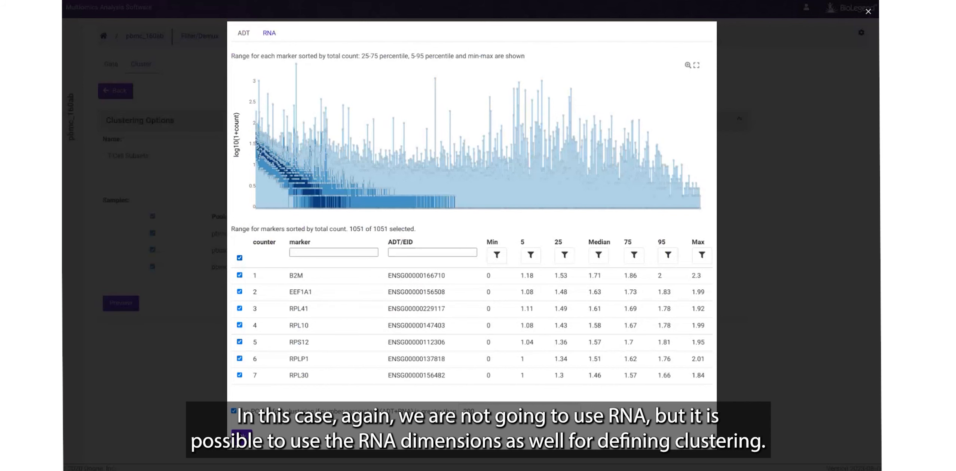
left_click(240, 258)
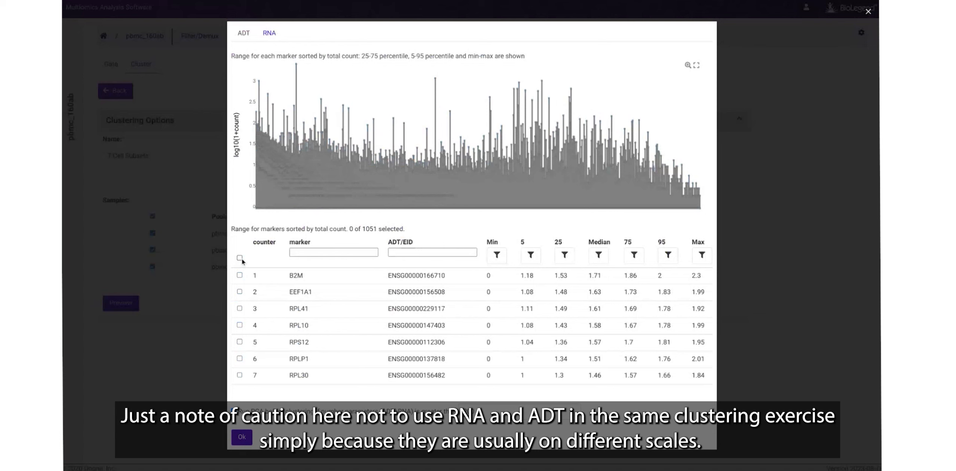
left_click(244, 42)
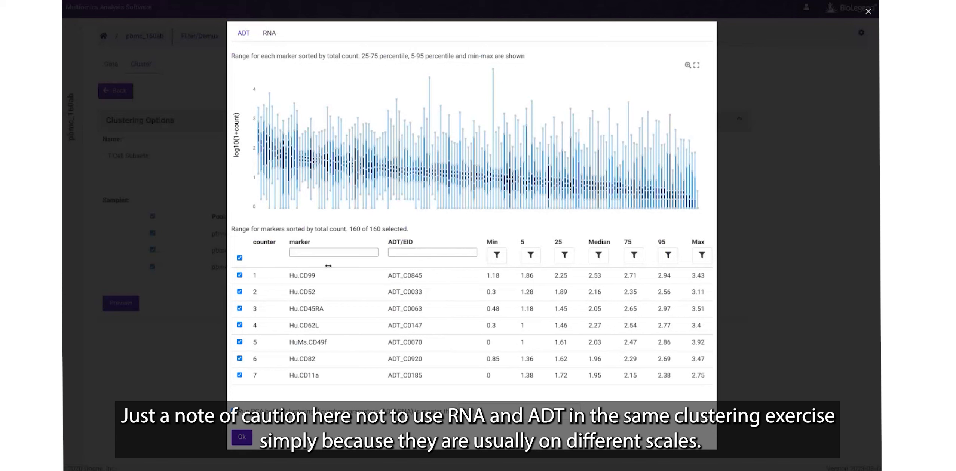
left_click(324, 254)
type("Iso")
left_click(240, 258)
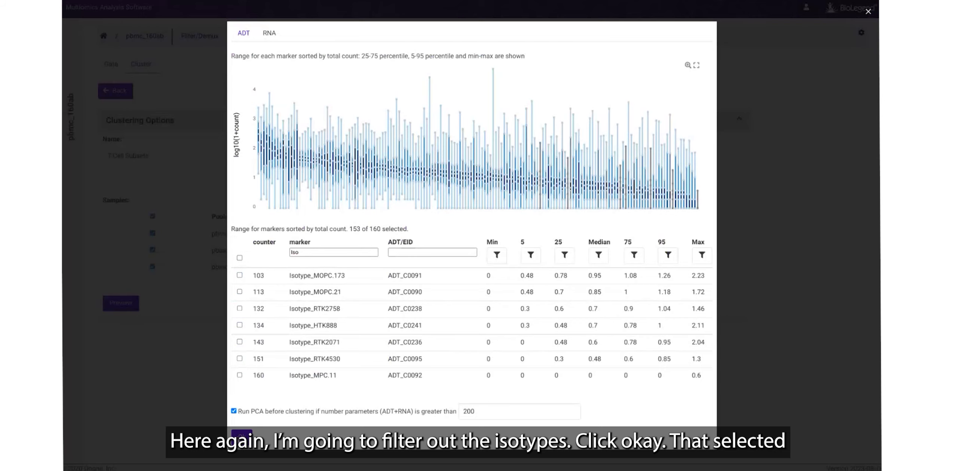
left_click(242, 434)
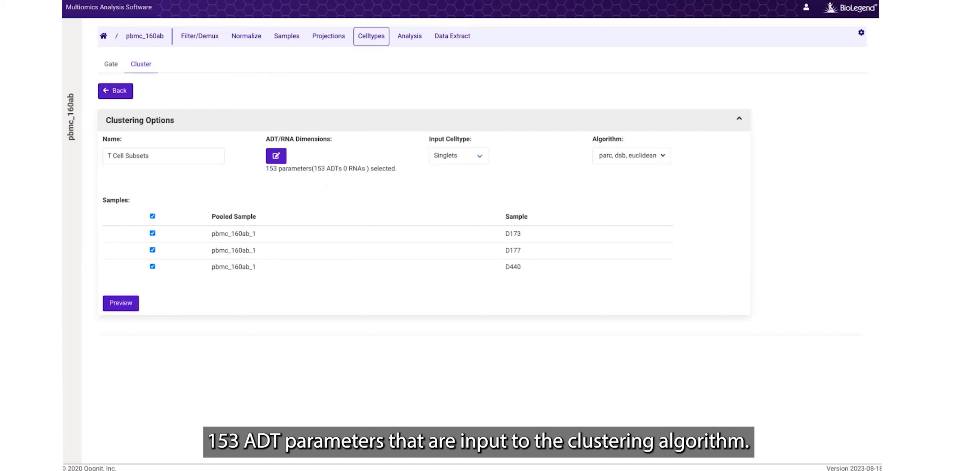
Set the clustering's input cell type to T Cells and its algorithm method to leiden
left_click(480, 158)
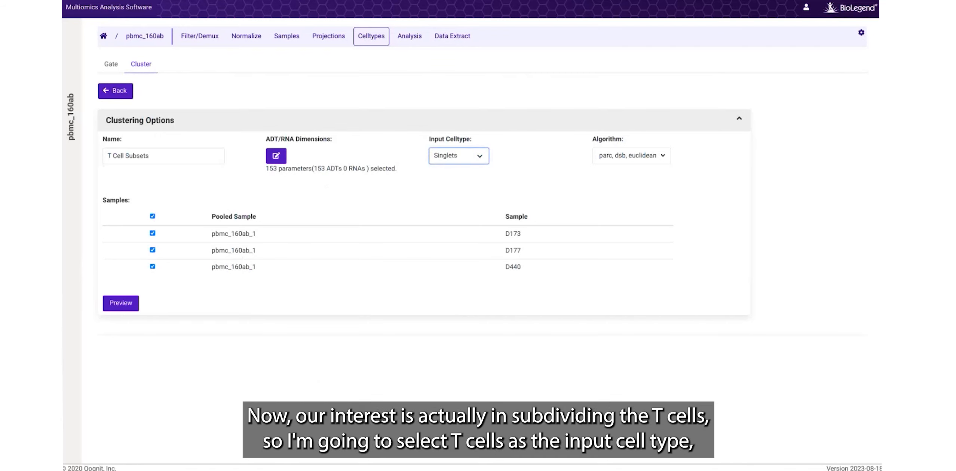
left_click(449, 238)
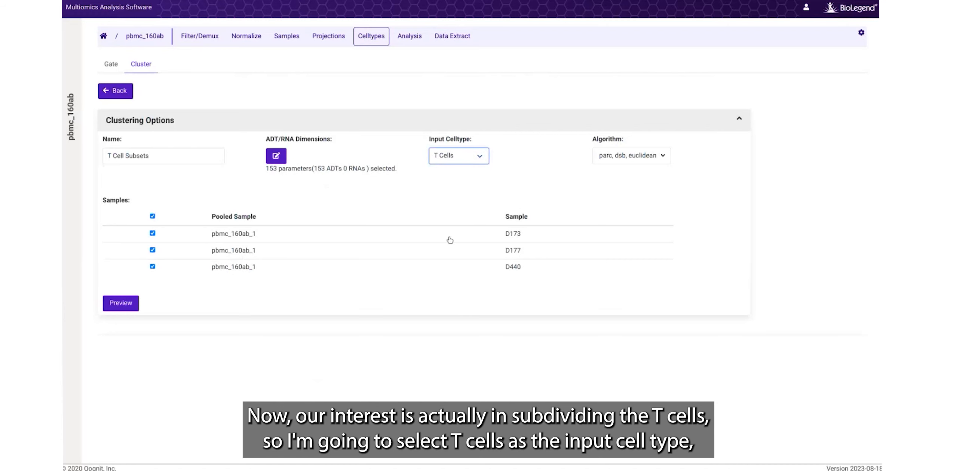
left_click(612, 160)
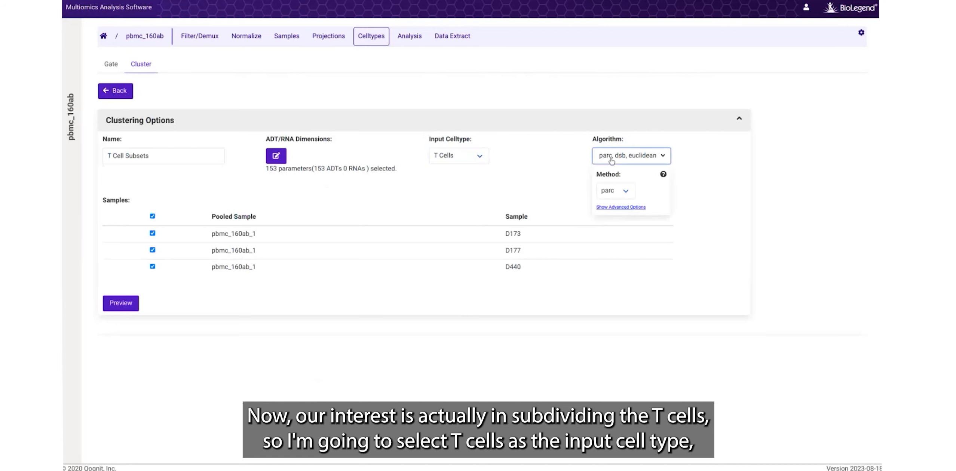
left_click(625, 195)
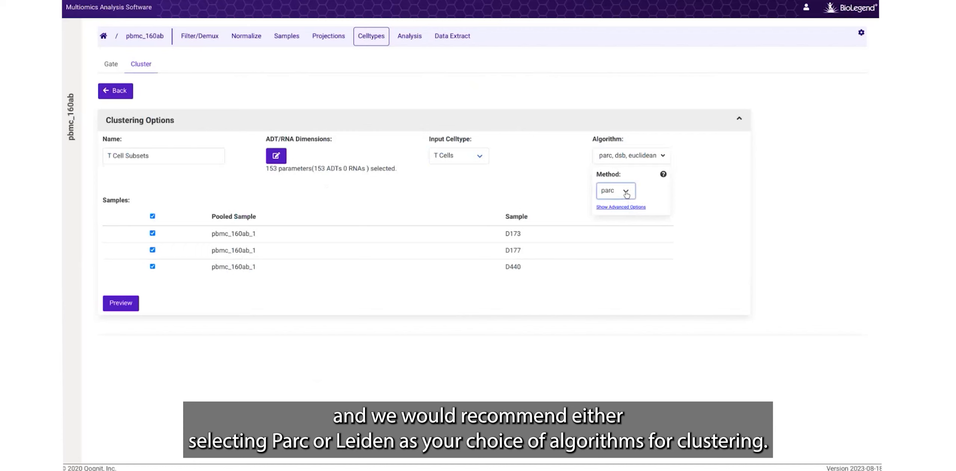
left_click(613, 220)
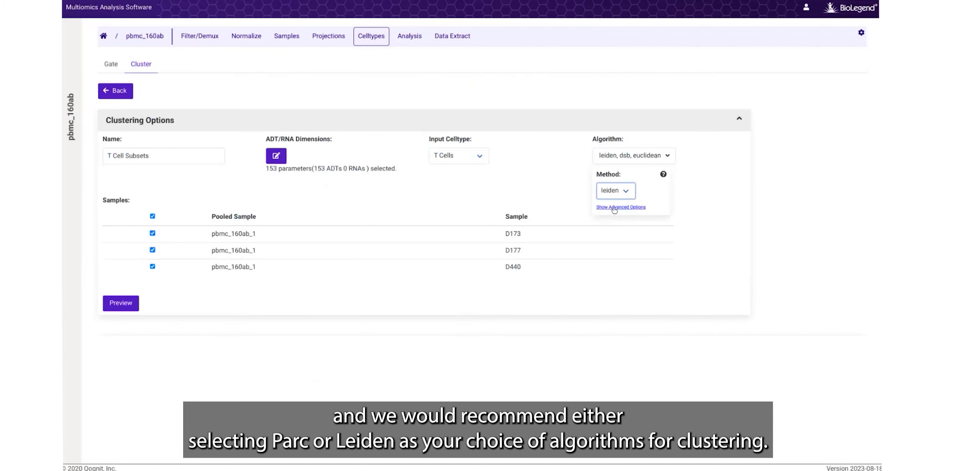
Set the leiden resolution to .35 in the advanced options and run the clustering preview
left_click(614, 208)
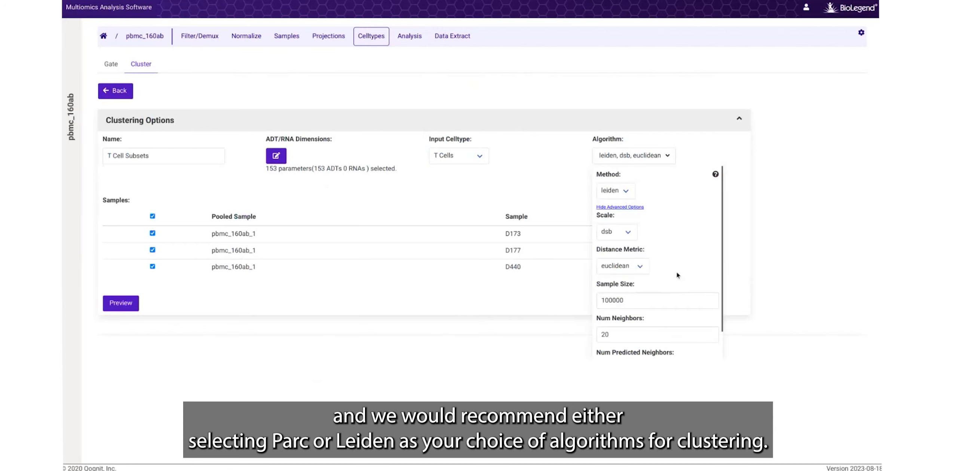
scroll(676, 272, "down", 2)
scroll(676, 272, "up", 2)
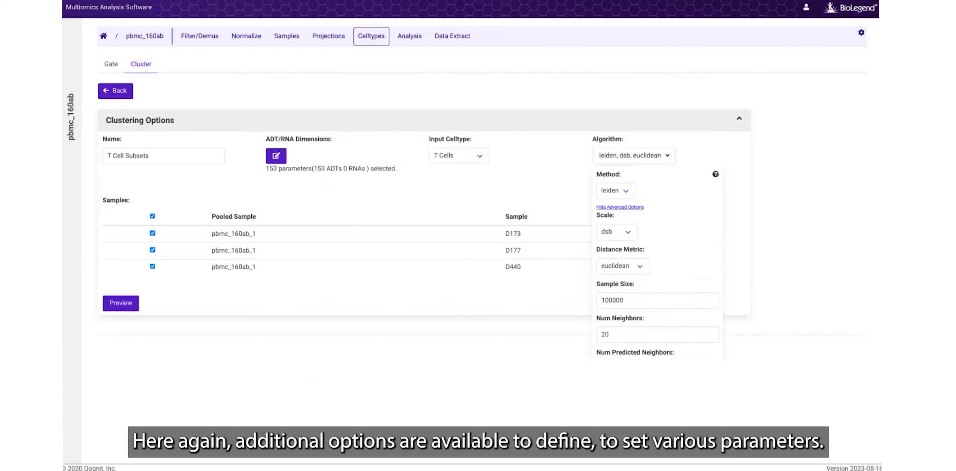
scroll(626, 358, "down", 2)
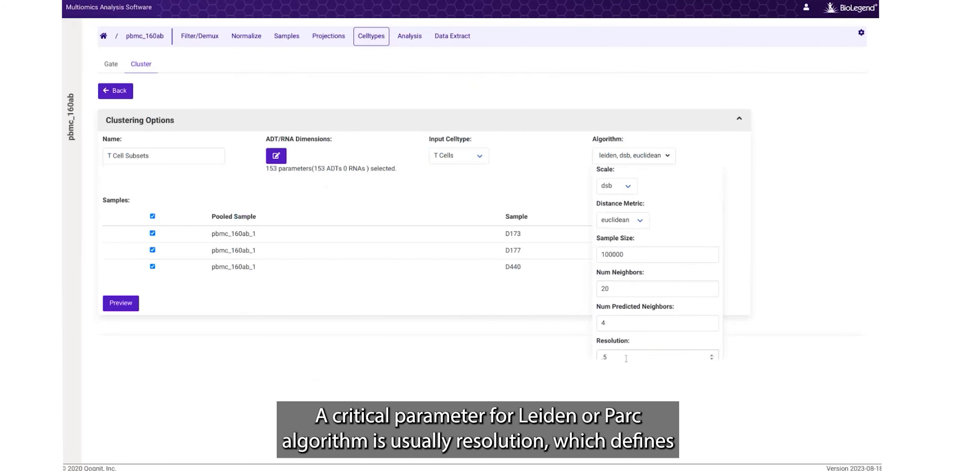
scroll(665, 241, "up", 2)
scroll(664, 240, "down", 2)
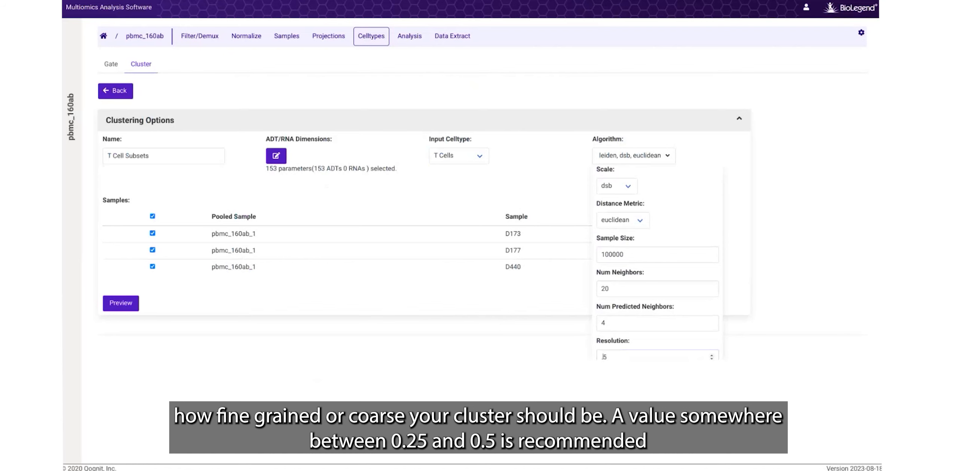
type("3")
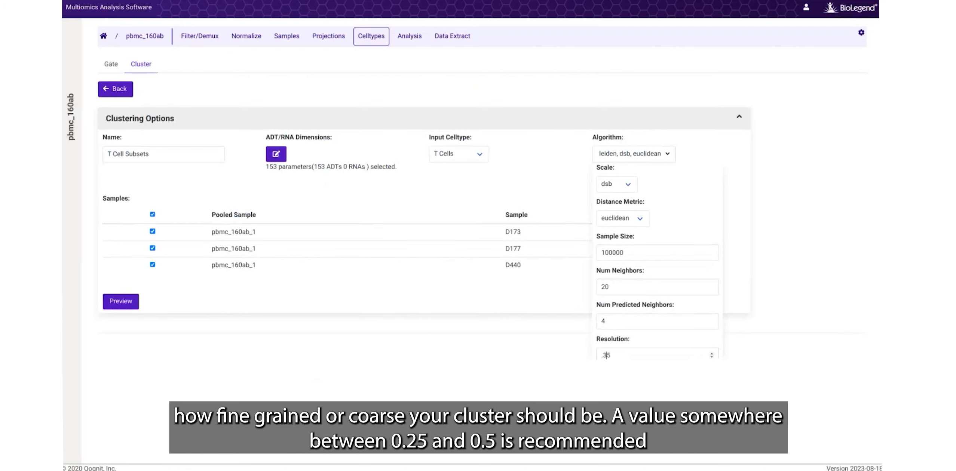
left_click(501, 301)
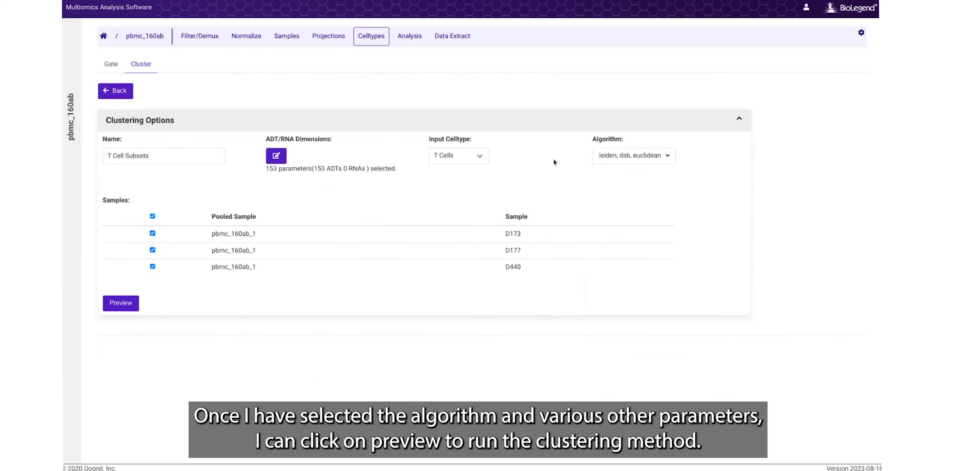
left_click(133, 305)
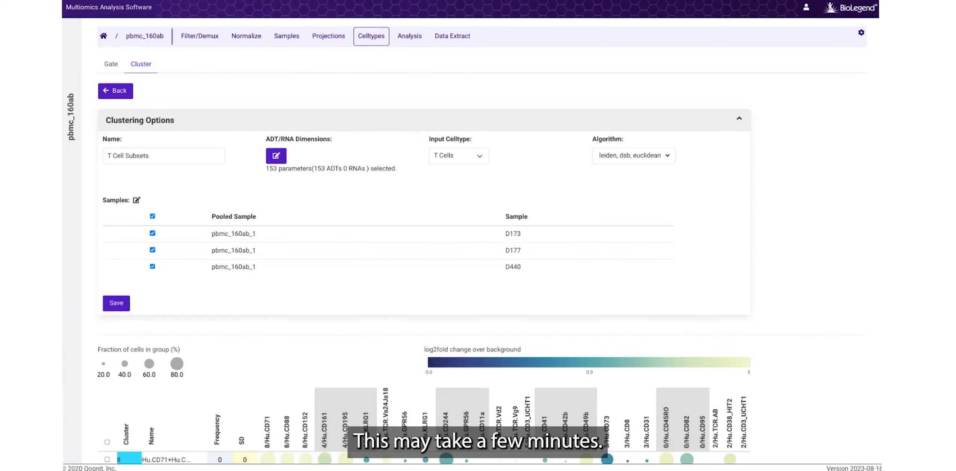
Merge clusters 1 (Hu.CD244+) and 5 (Hu.TCR.Vd2+) into one cluster named CD244 T Subset
scroll(478, 239, "down", 5)
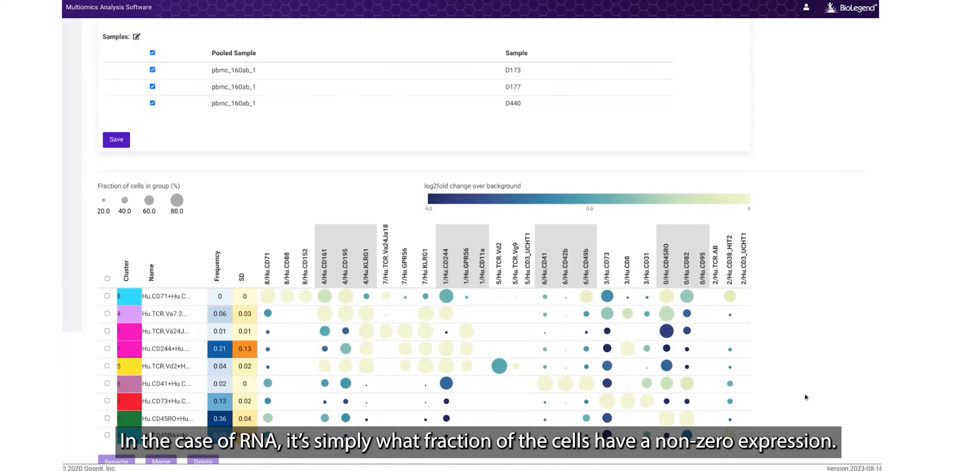
scroll(806, 398, "down", 1)
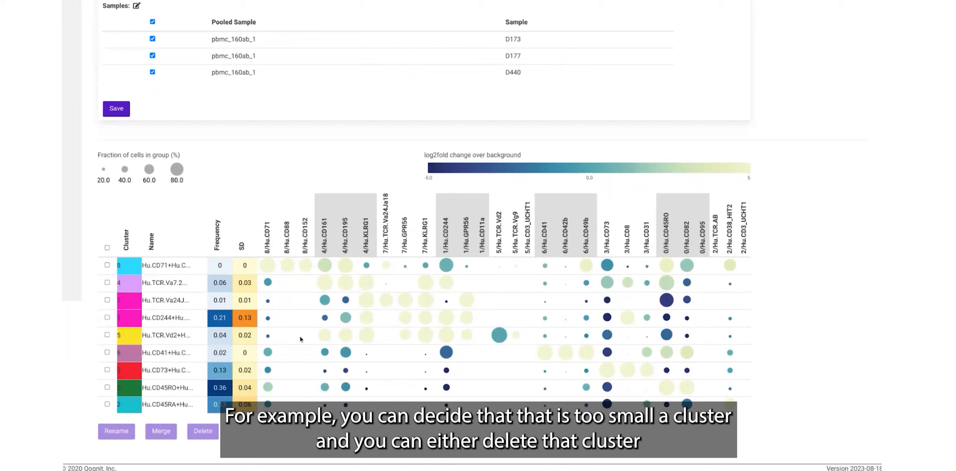
left_click(107, 265)
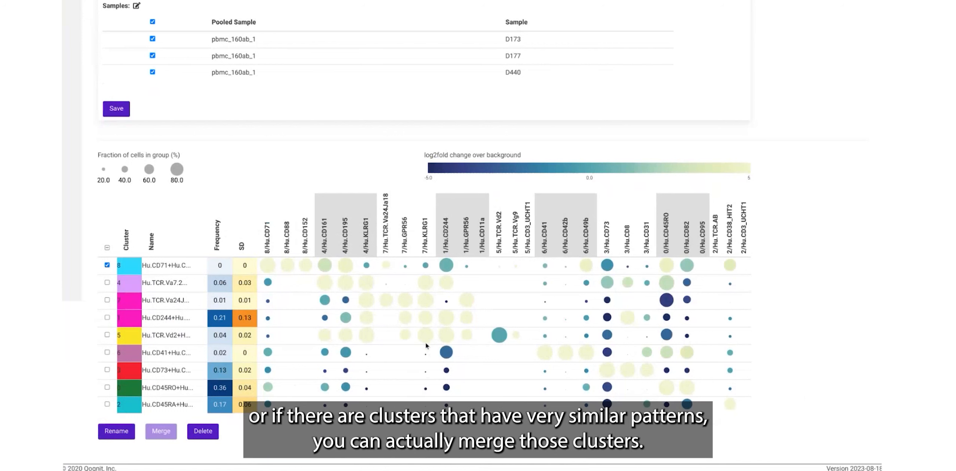
left_click(107, 317)
left_click(107, 266)
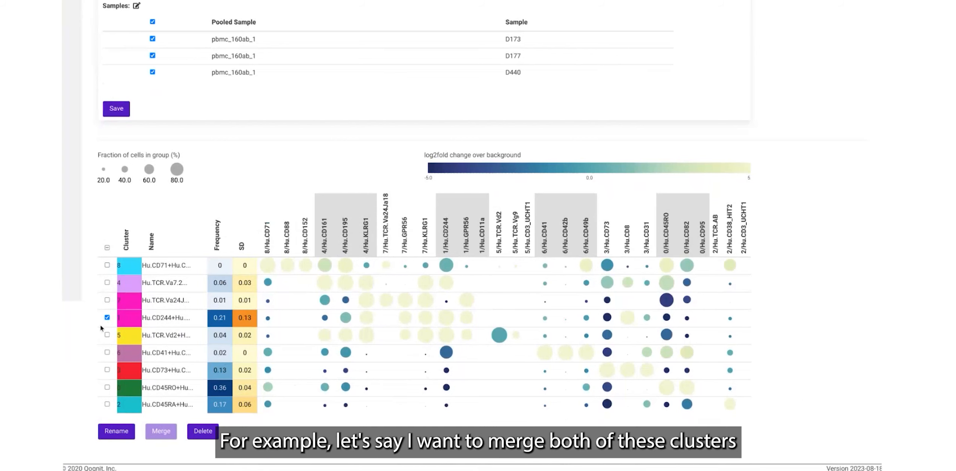
left_click(107, 335)
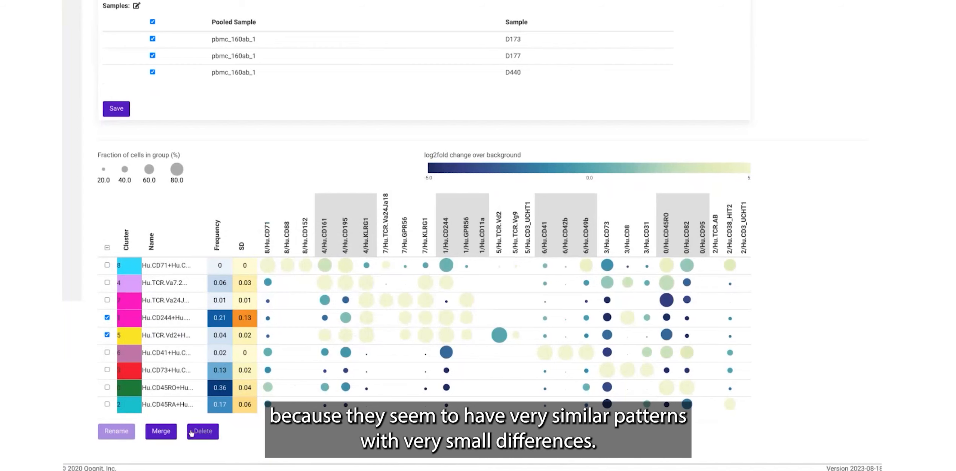
left_click(161, 432)
type("CD244+ T cells")
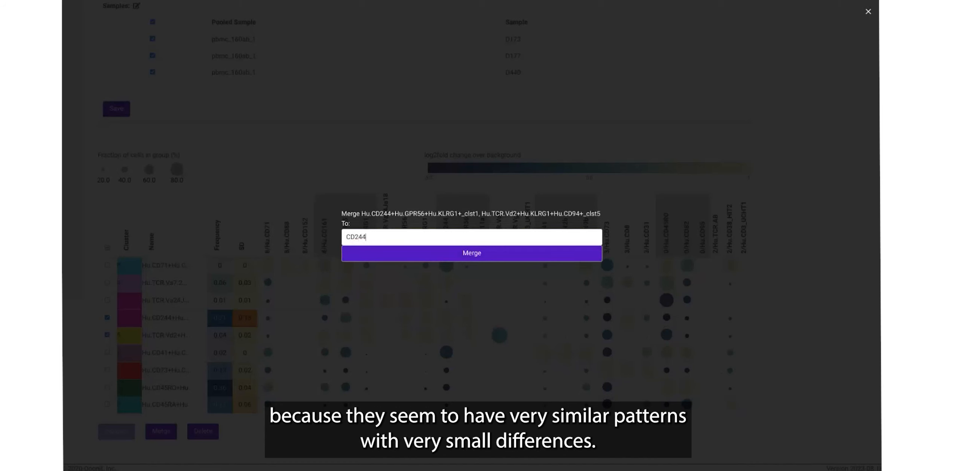
key("Return")
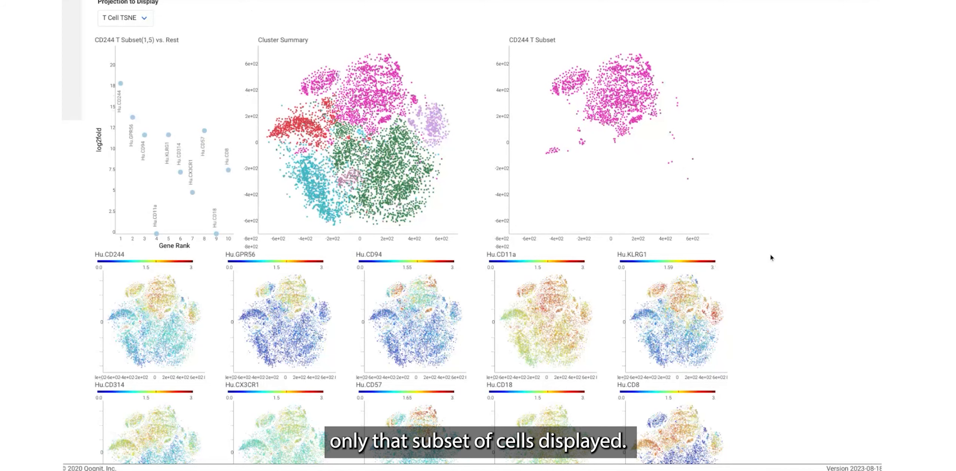
Review the CD244 T Subset's top marker plots on the T Cell TSNE projection and save the cluster definitions to the samples
scroll(771, 257, "down", 1)
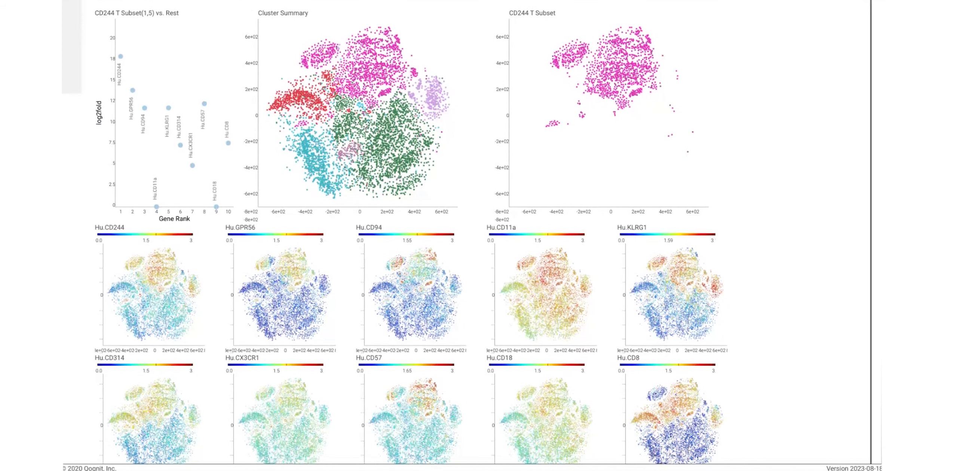
scroll(771, 257, "down", 1)
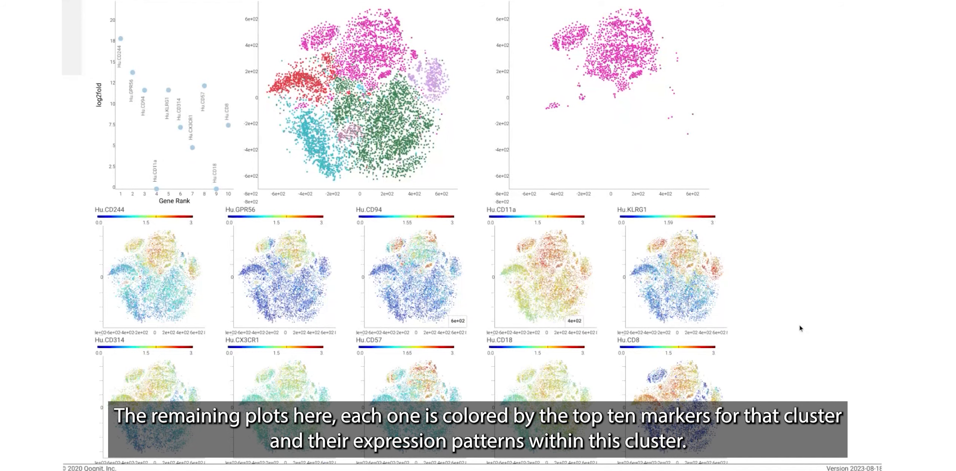
scroll(709, 335, "up", 7)
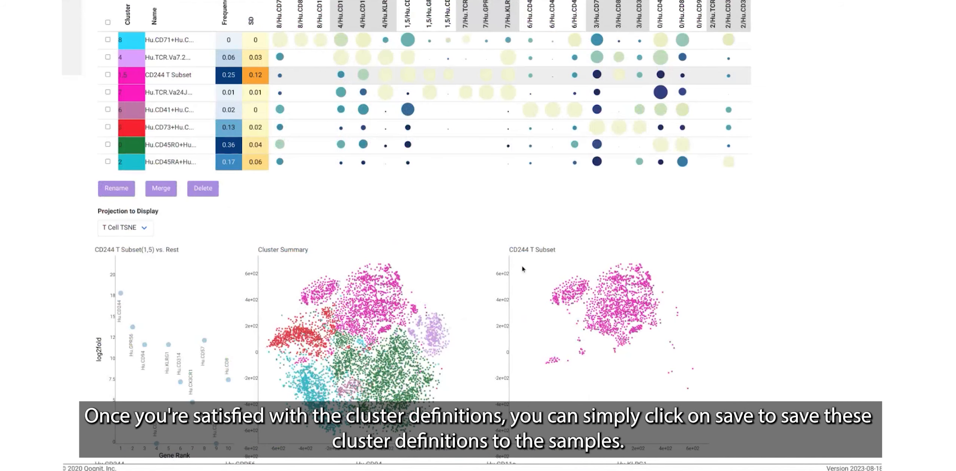
scroll(523, 270, "up", 9)
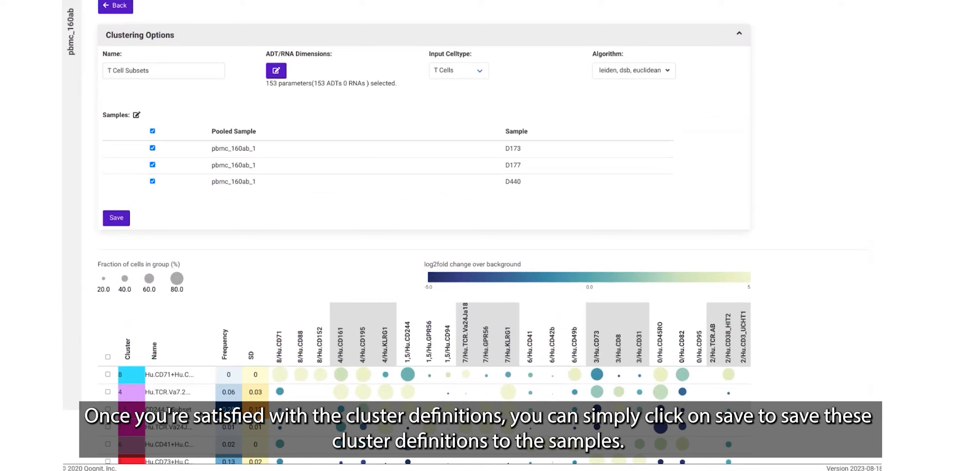
left_click(116, 218)
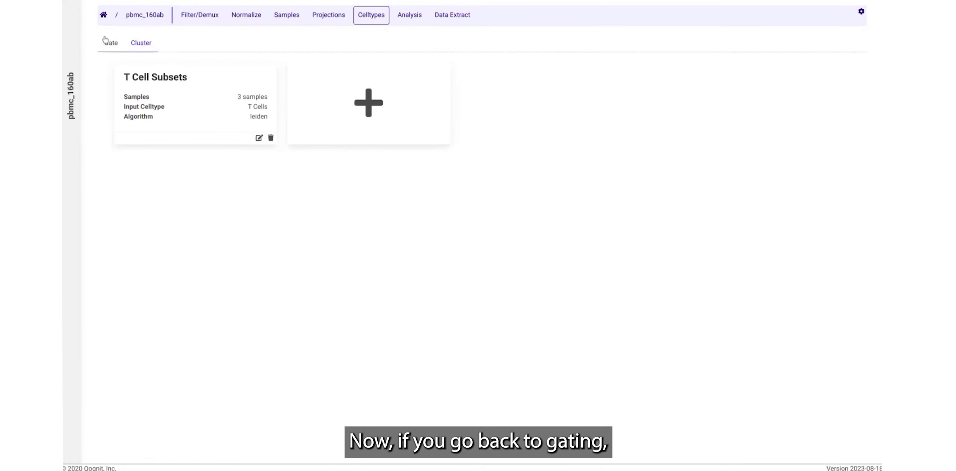
Return to the gating view and examine the clustered subsets under T Cells in the cell type hierarchy
left_click(106, 41)
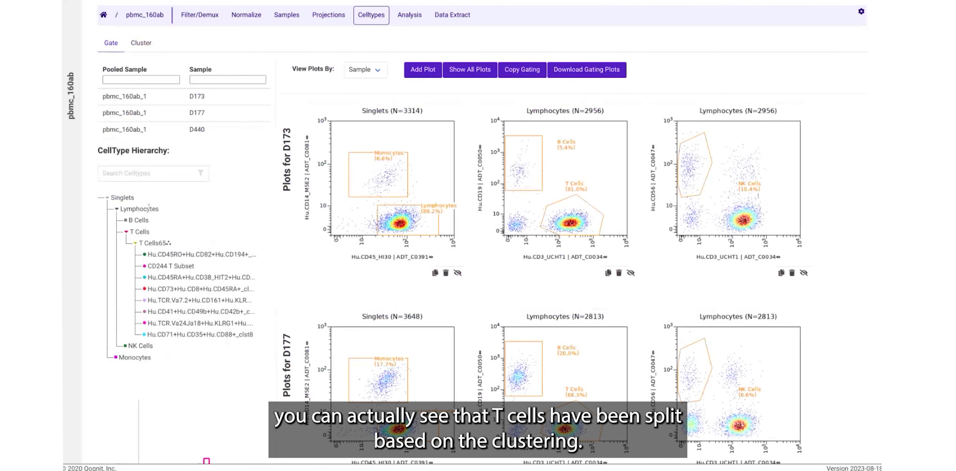
right_click(243, 336)
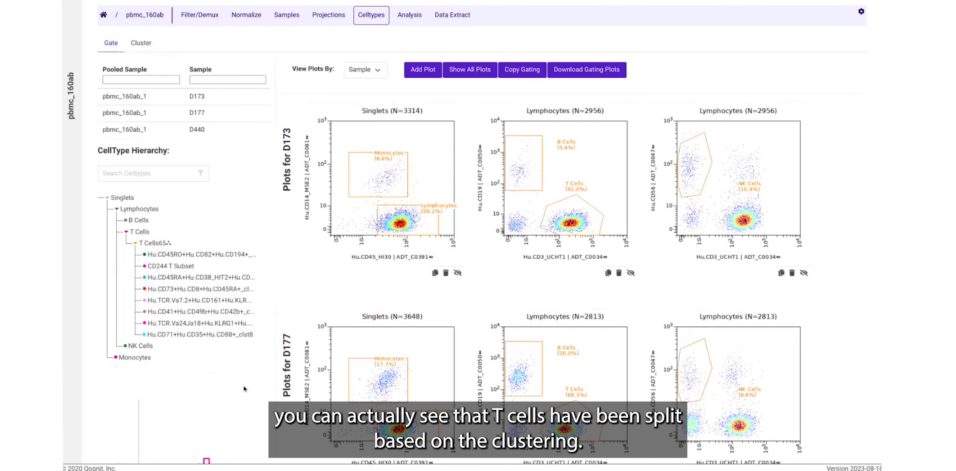